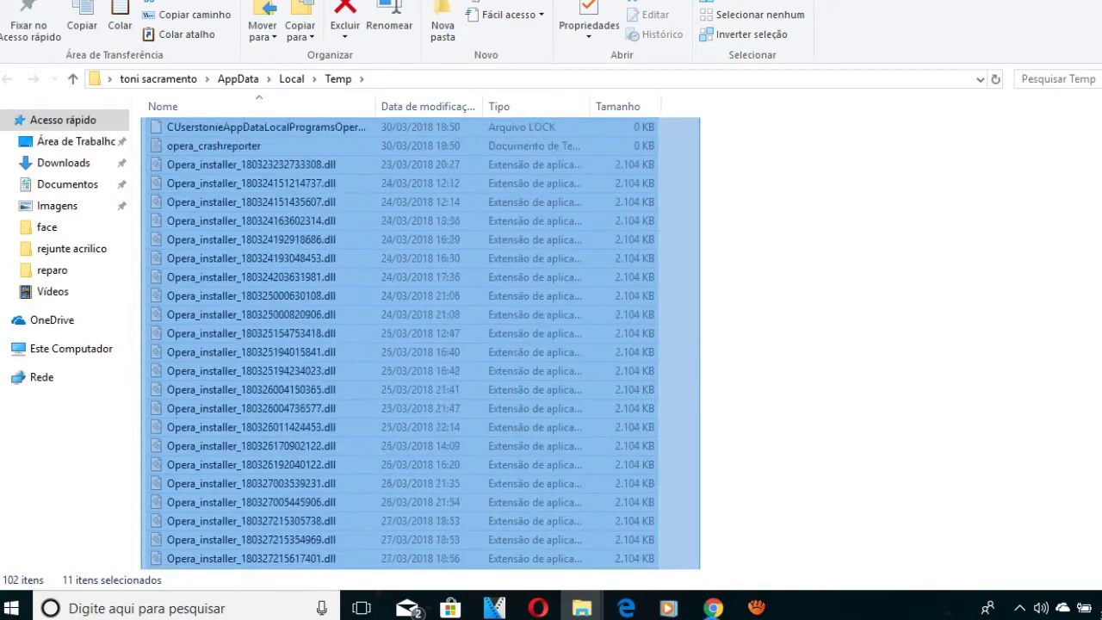
Step: Select all items in the Temp folder and delete them
{"action": "left_click_drag", "start_coordinate": [758, 572], "coordinate": [758, 572]}
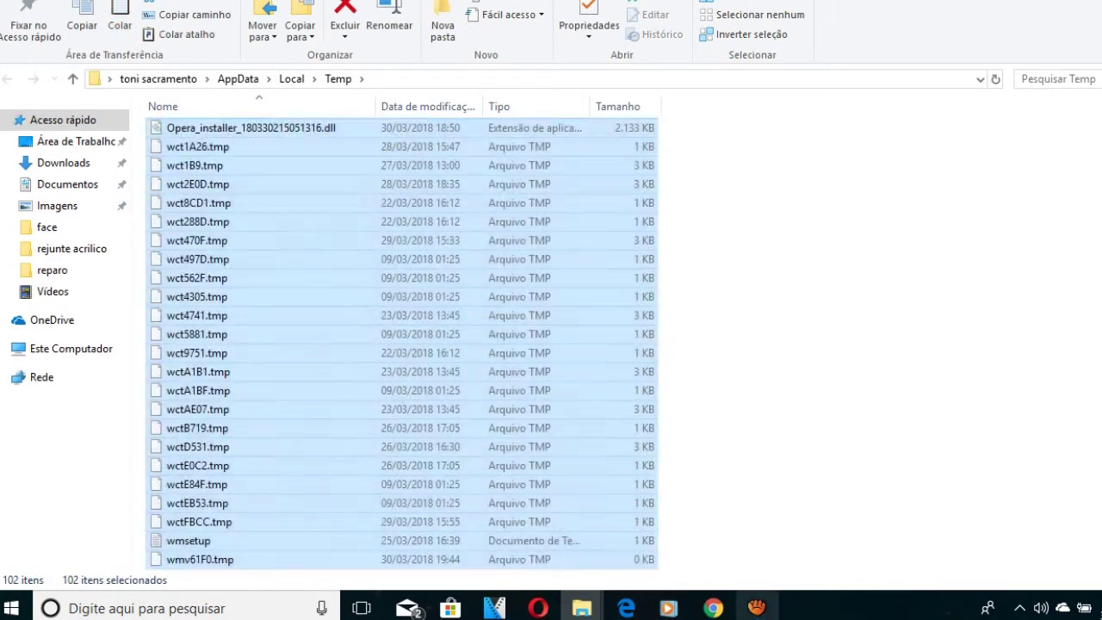
{"action": "right_click", "coordinate": [370, 351]}
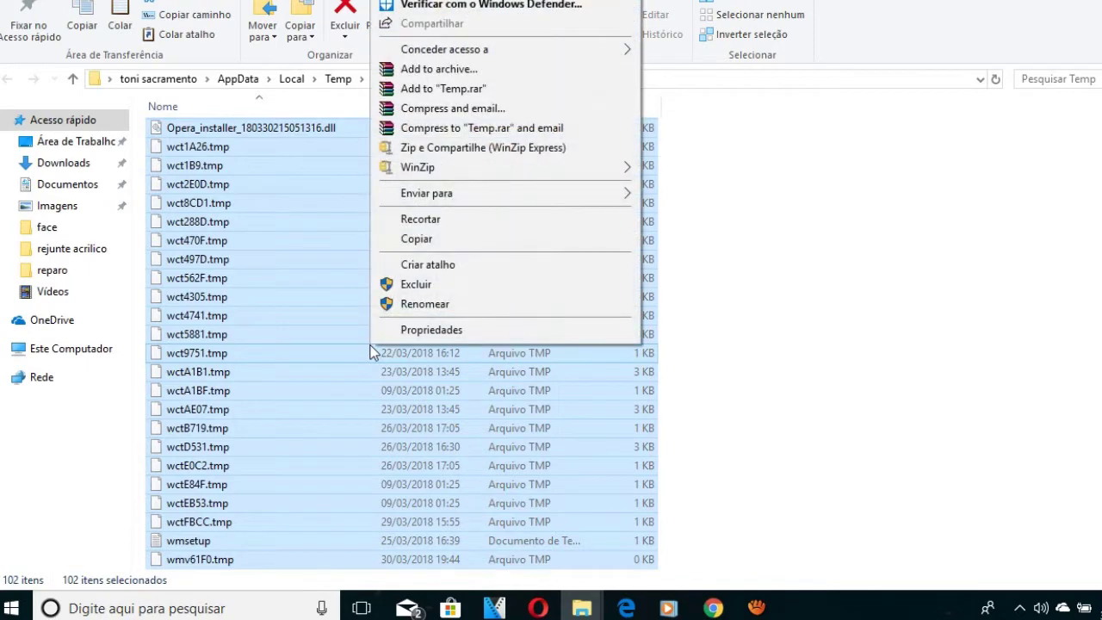
{"action": "left_click", "coordinate": [417, 287]}
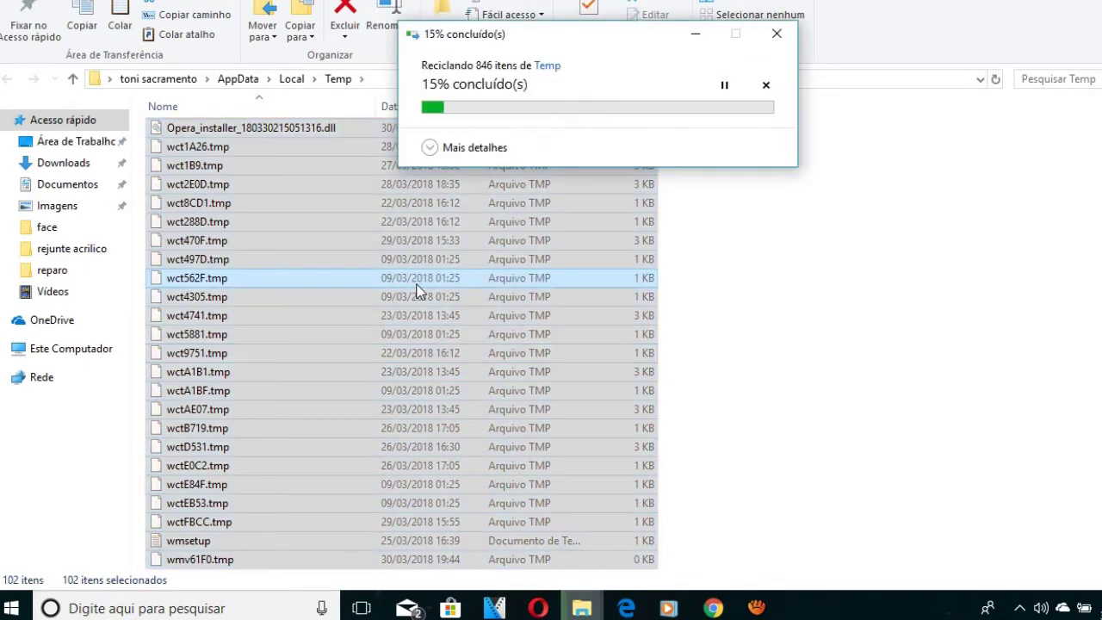
{"action": "left_click", "coordinate": [427, 200]}
{"action": "left_click", "coordinate": [636, 226]}
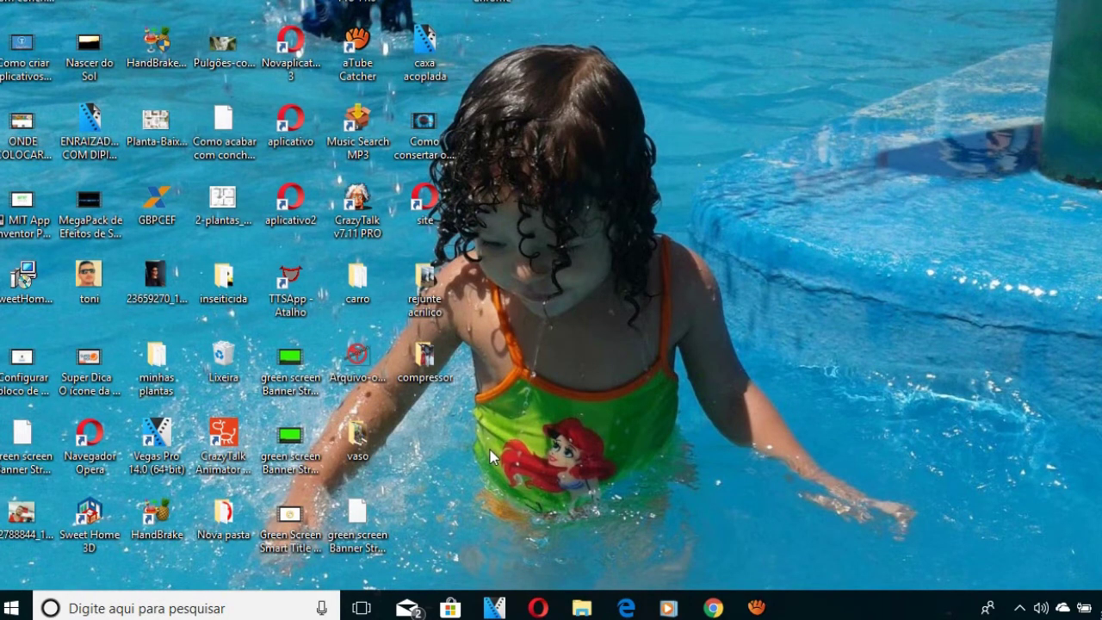
Step: Open the Recent folder with the run command recent and delete all the shortcuts in it
{"action": "key", "text": "super+r"}
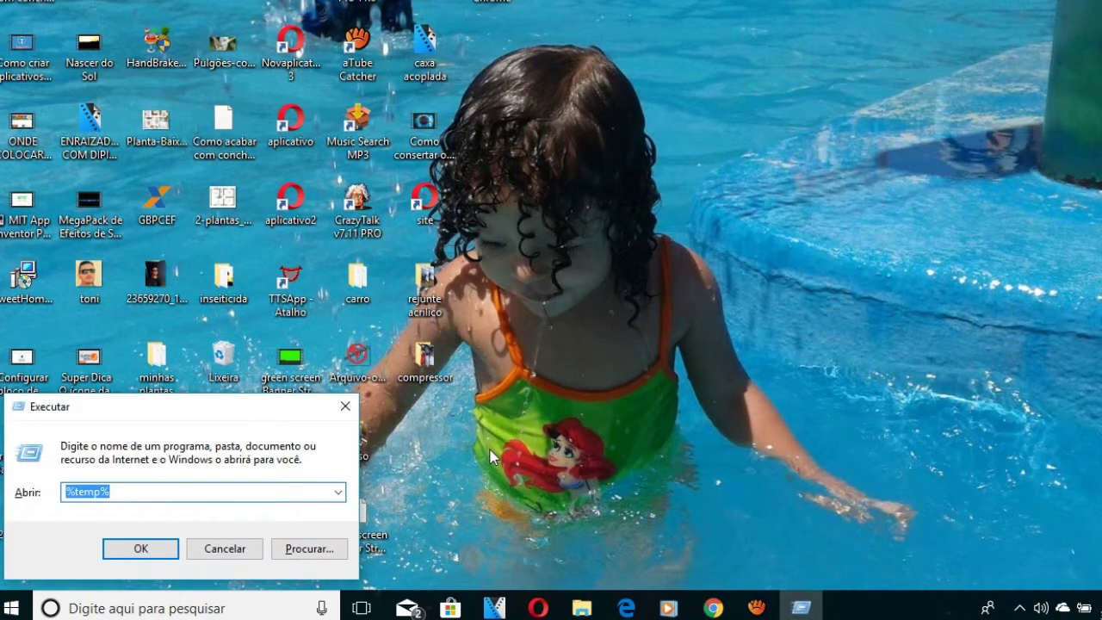
{"action": "type", "text": "r"}
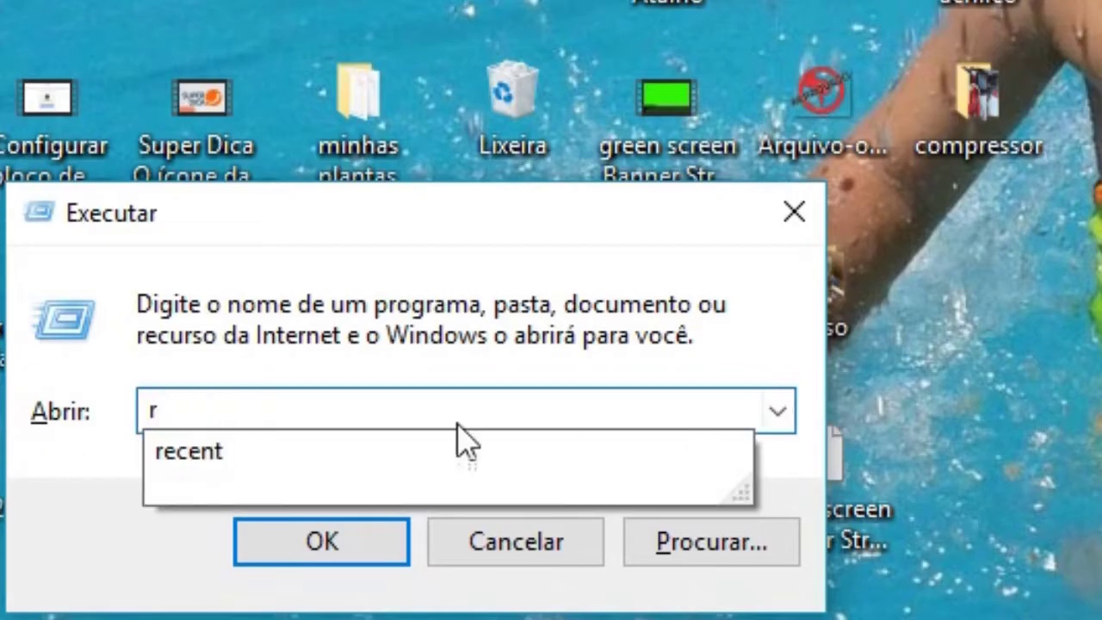
{"action": "left_click", "coordinate": [348, 463]}
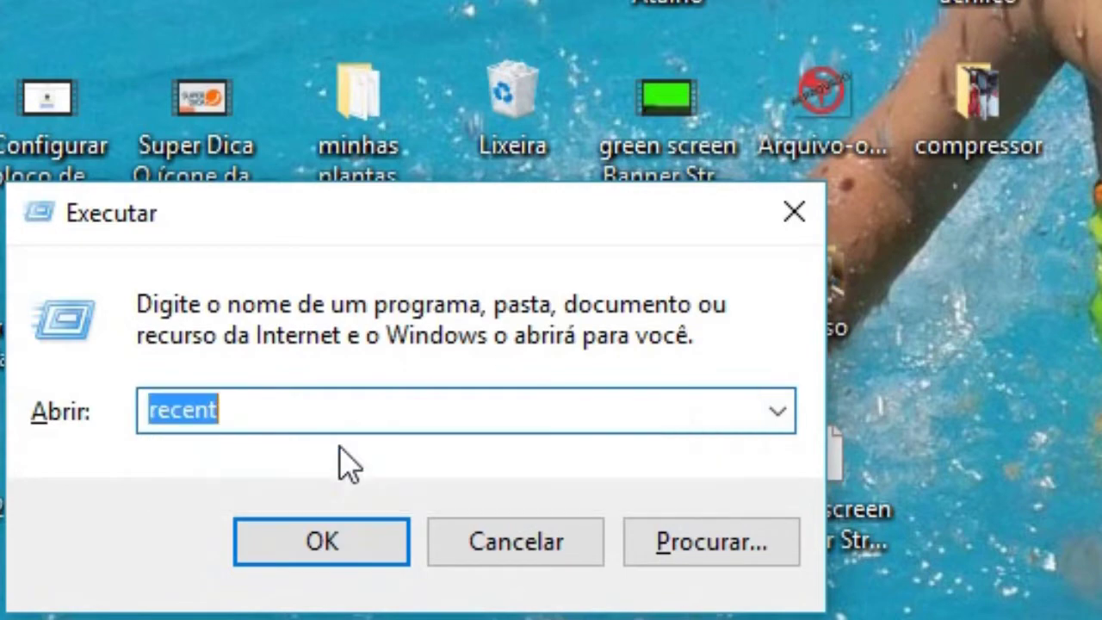
{"action": "left_click", "coordinate": [350, 538]}
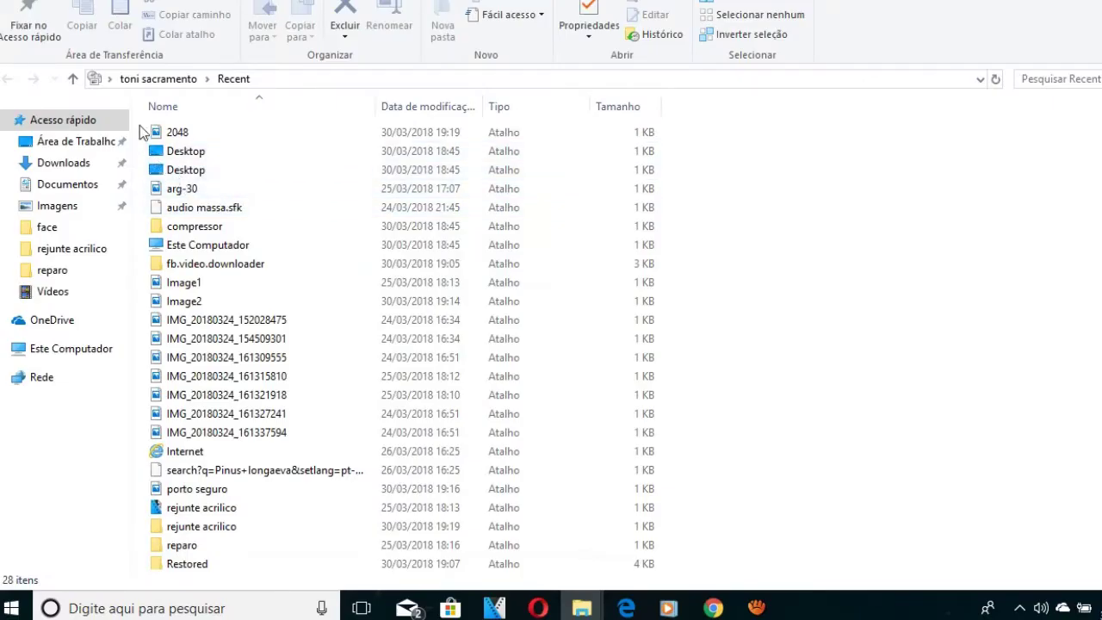
{"action": "left_click_drag", "start_coordinate": [143, 123], "coordinate": [670, 572]}
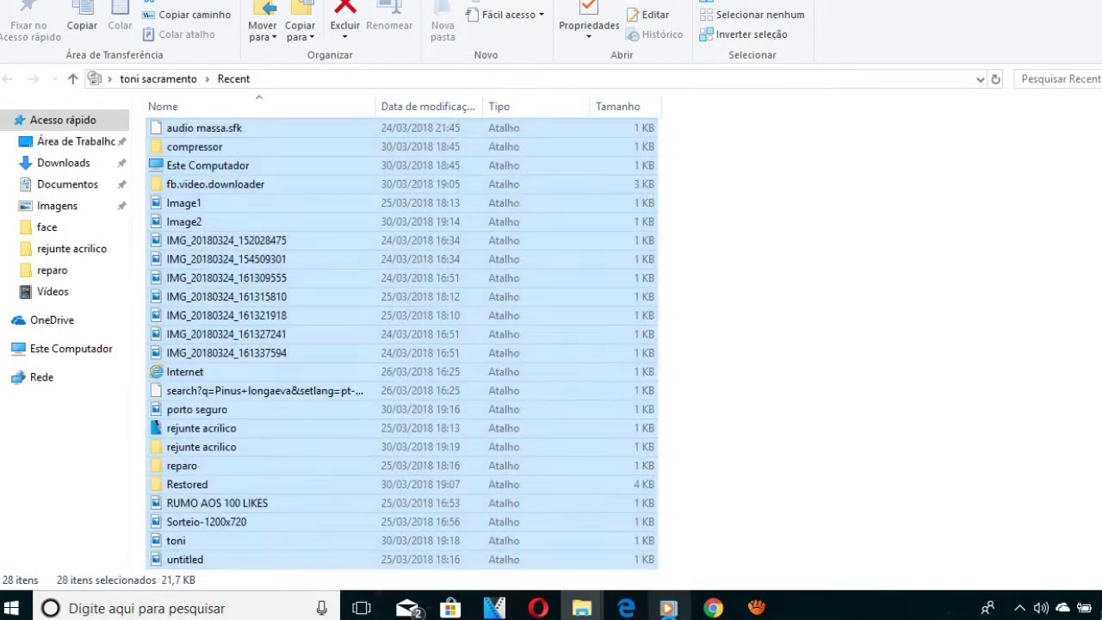
{"action": "right_click", "coordinate": [319, 299]}
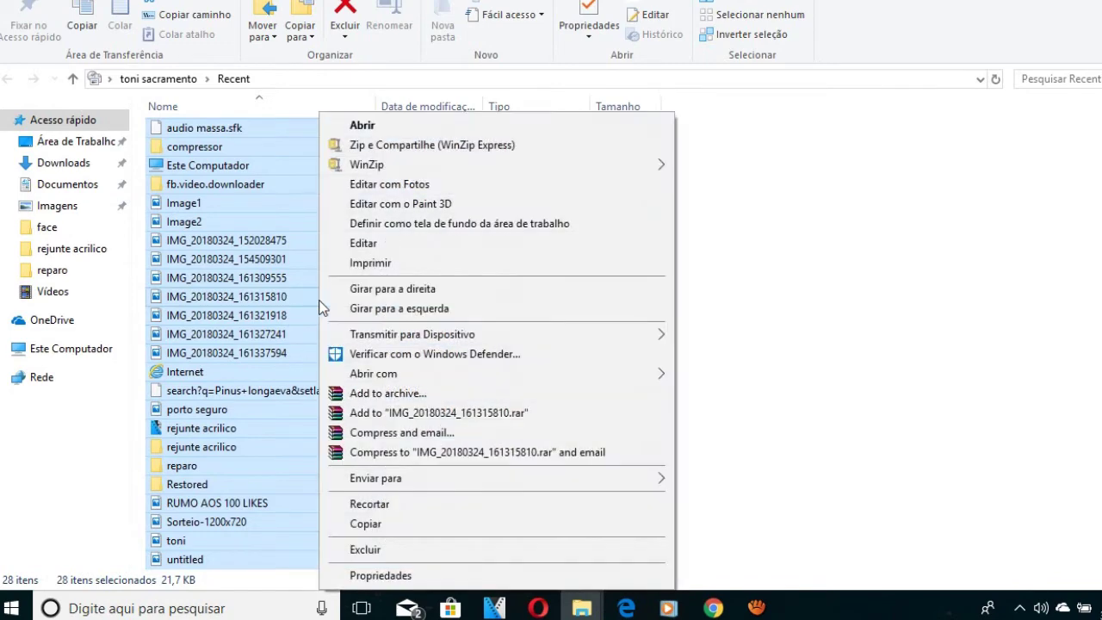
{"action": "left_click", "coordinate": [398, 549]}
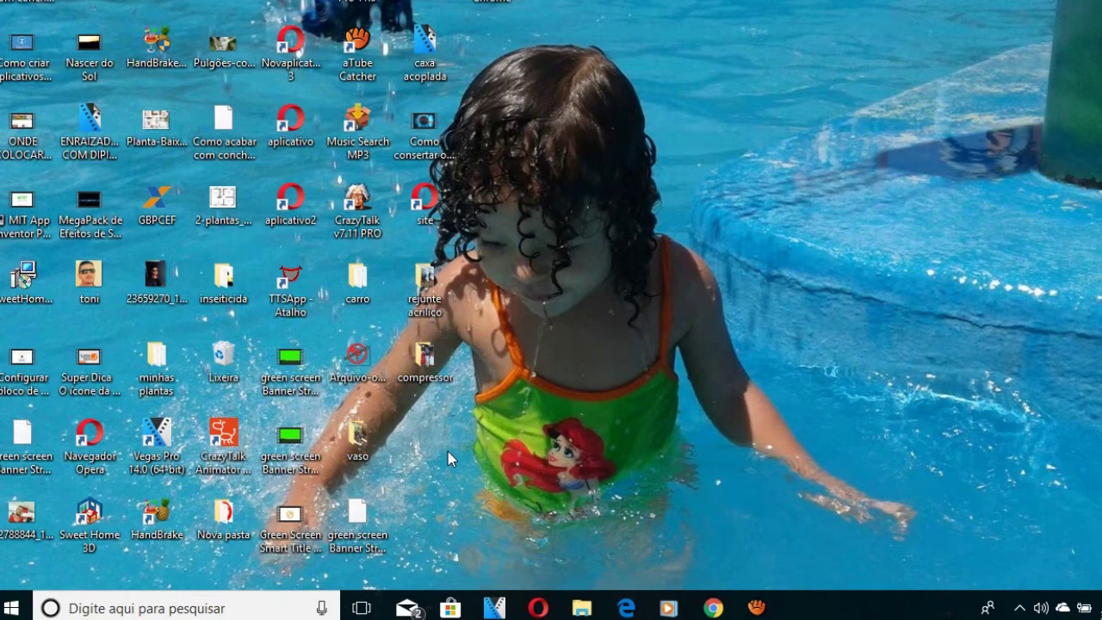
Step: Open the Prefetch folder with the run command prefetch, granting permanent access to it, and delete all its contents
{"action": "key", "text": "super+r"}
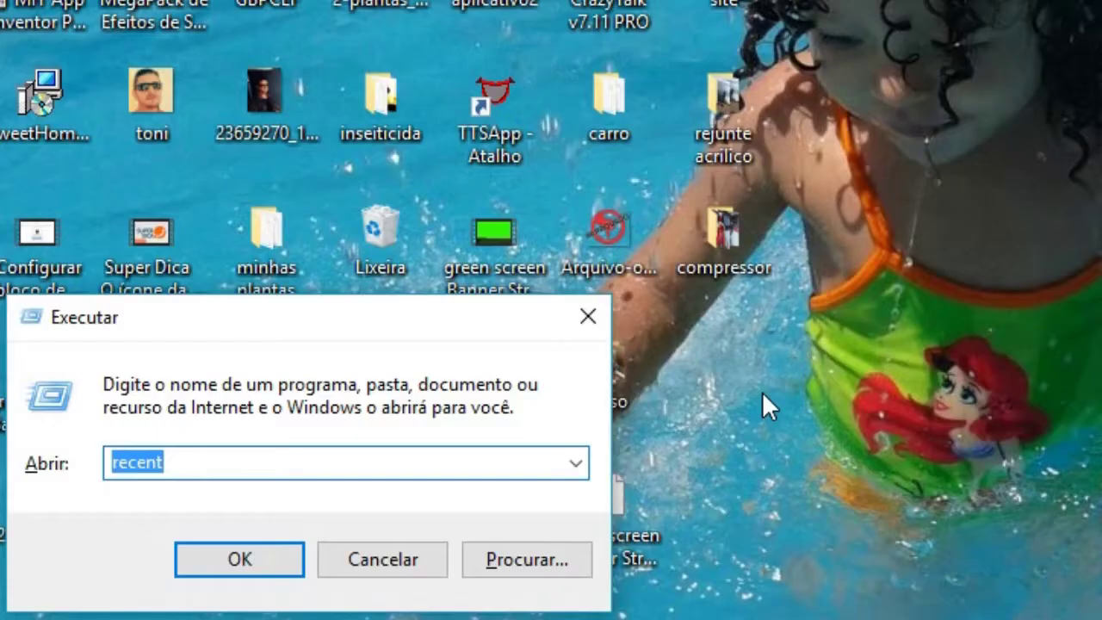
{"action": "type", "text": "p"}
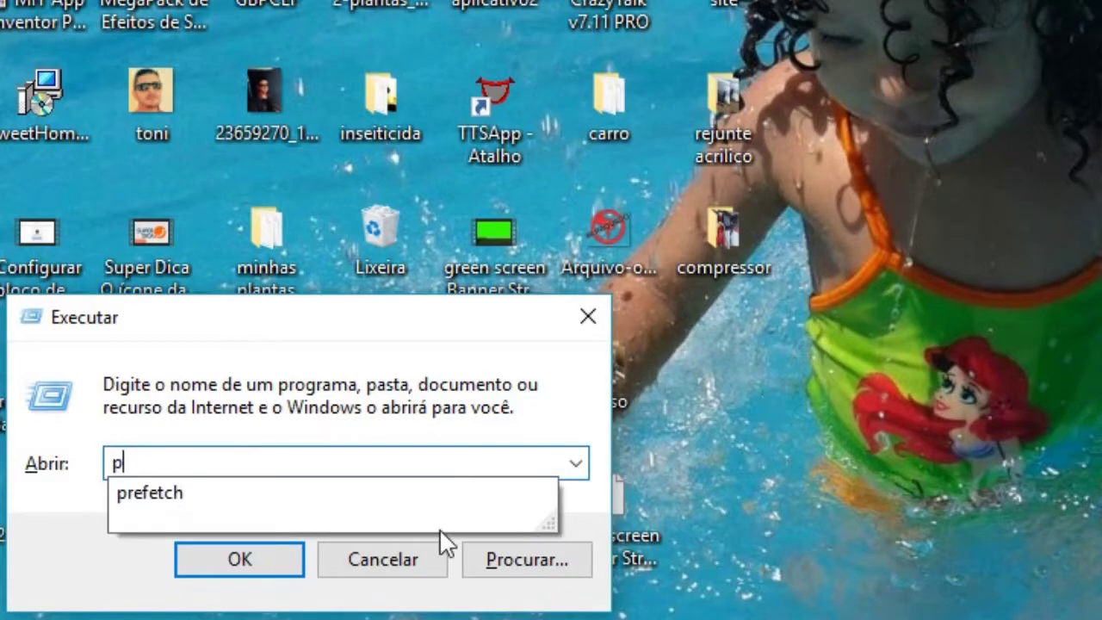
{"action": "left_click", "coordinate": [281, 484]}
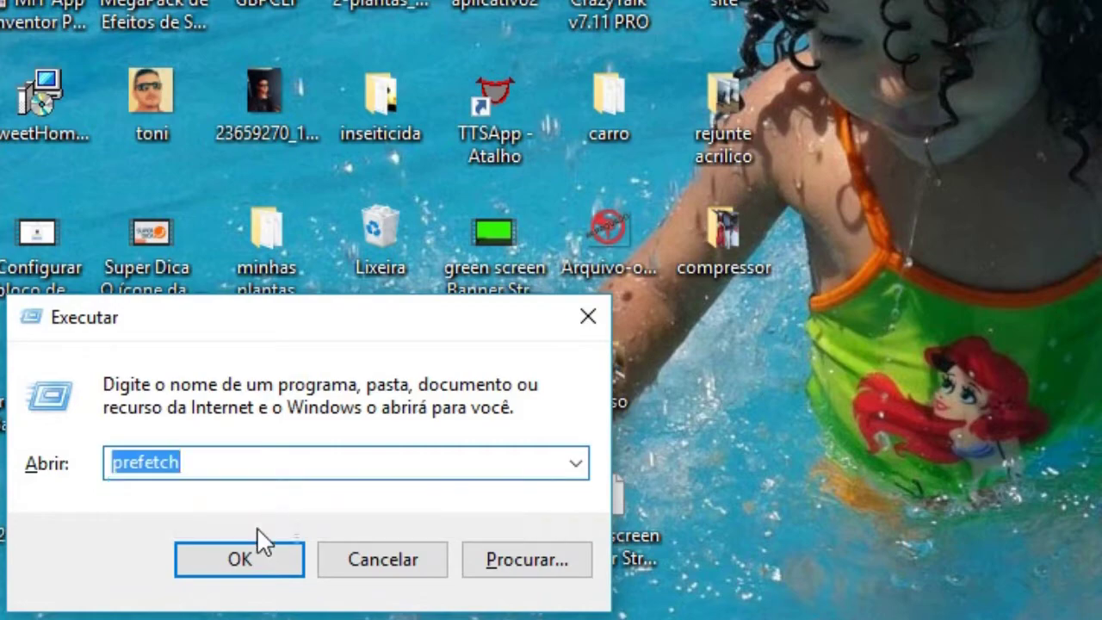
{"action": "left_click", "coordinate": [254, 564]}
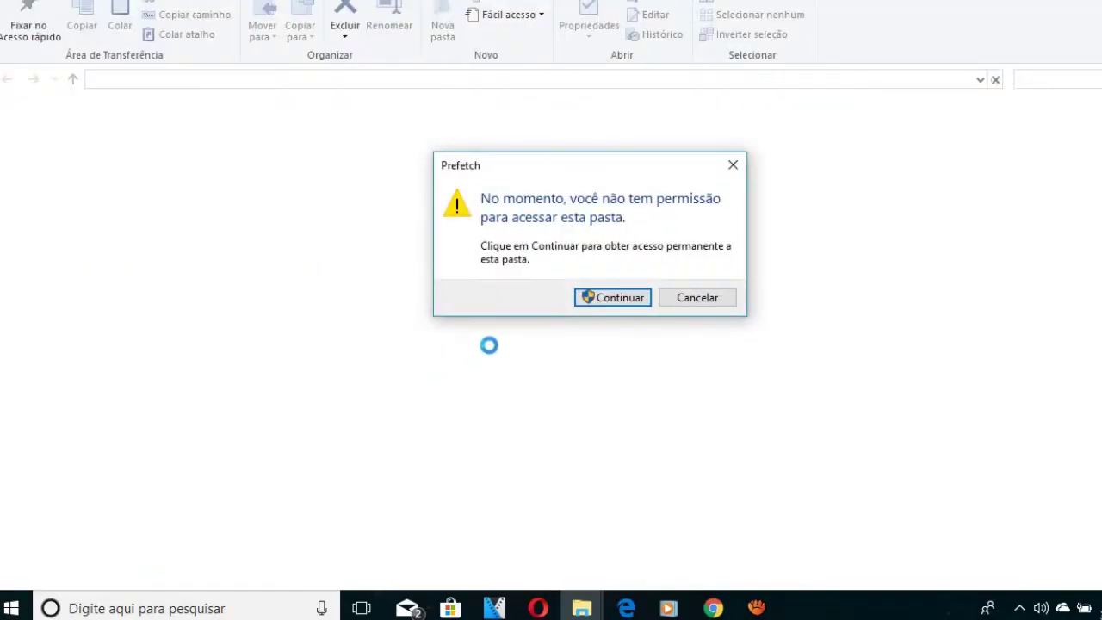
{"action": "left_click", "coordinate": [617, 297]}
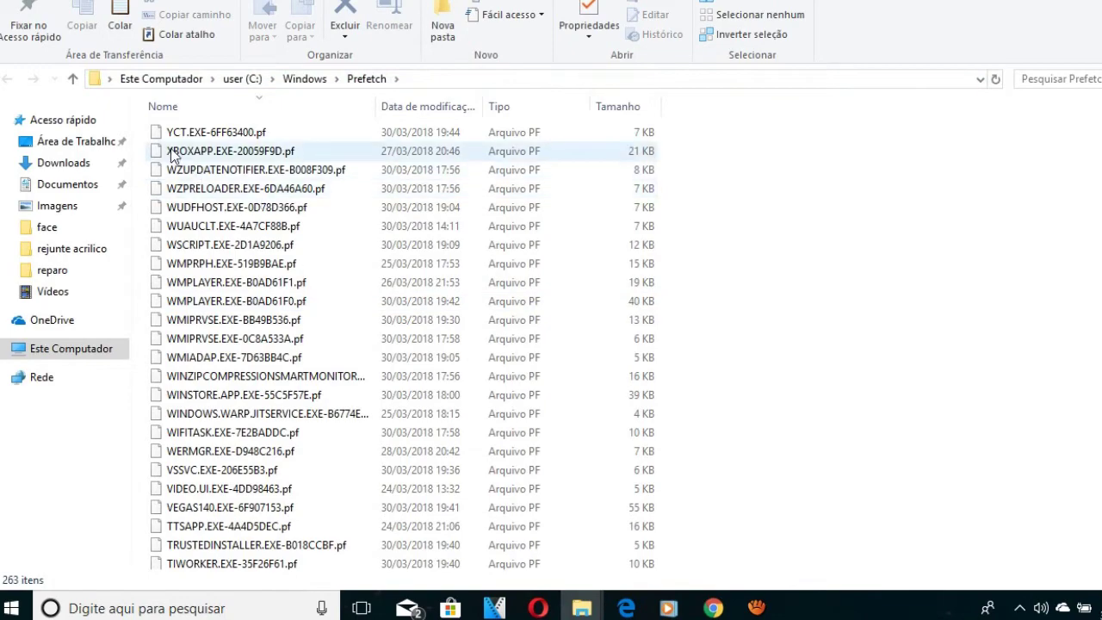
{"action": "left_click_drag", "start_coordinate": [143, 120], "coordinate": [859, 617]}
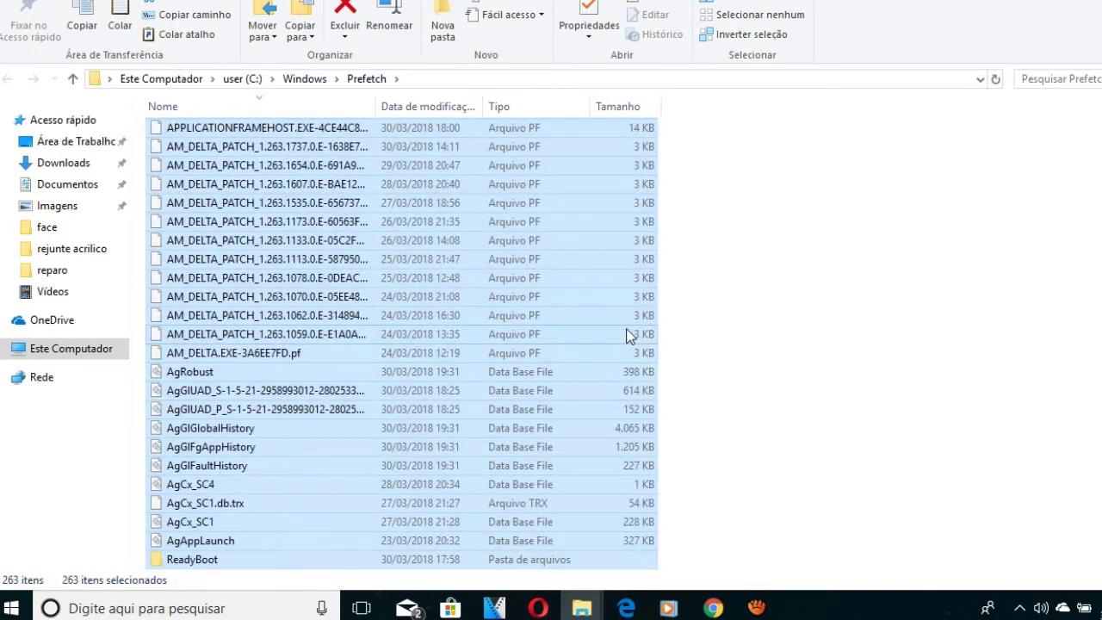
{"action": "right_click", "coordinate": [421, 319]}
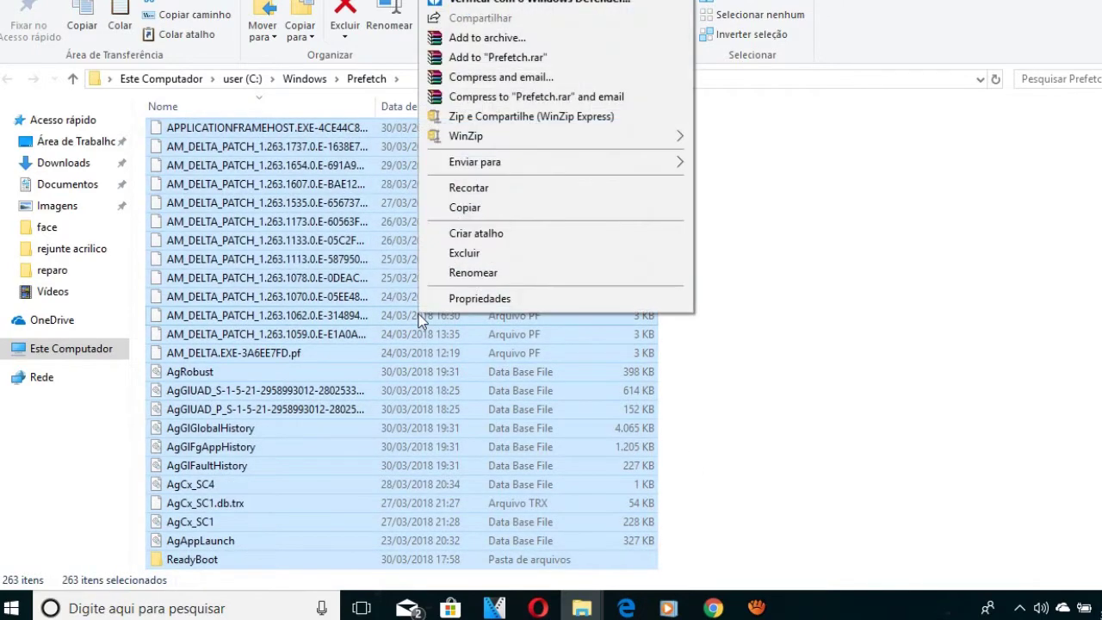
{"action": "left_click", "coordinate": [466, 254]}
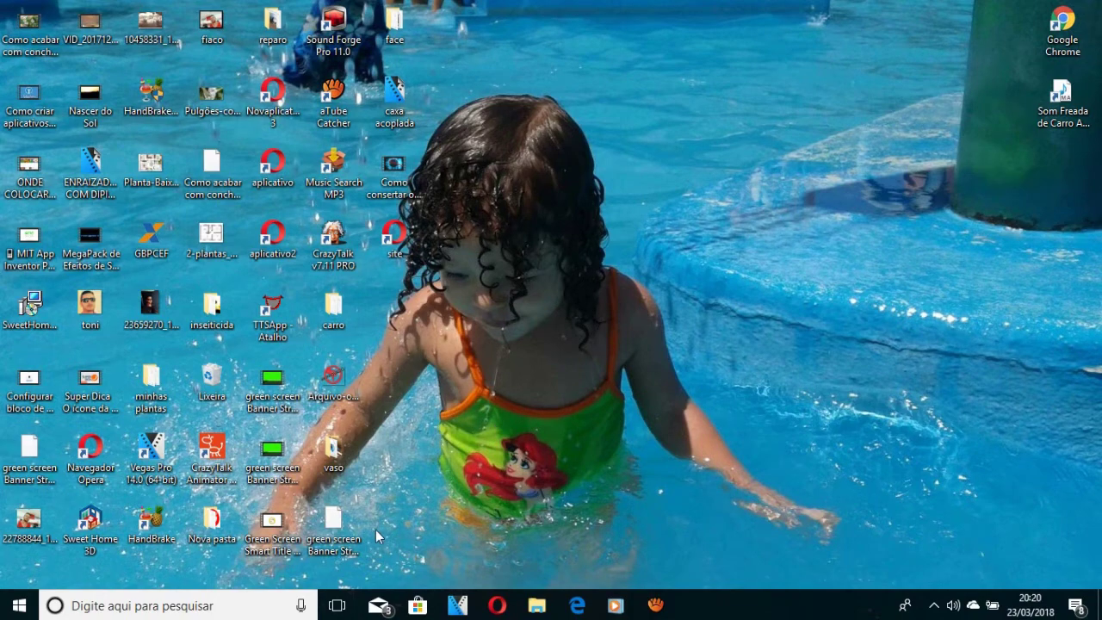
Step: Open the properties of drive user (C:) from Este Computador and start Disk Cleanup for it
{"action": "left_click", "coordinate": [539, 605]}
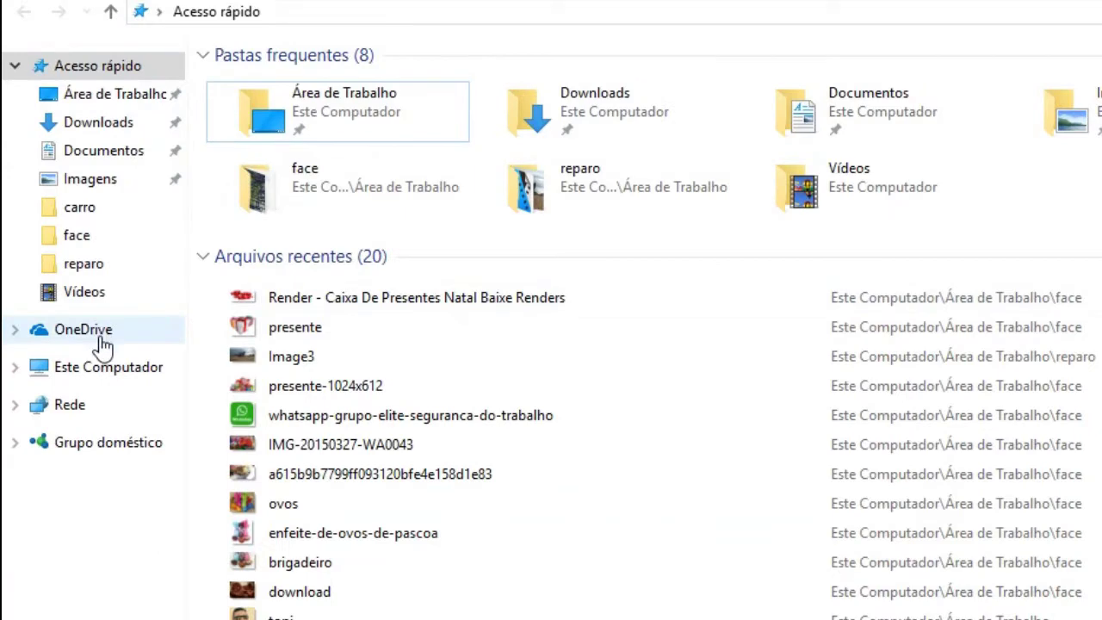
{"action": "left_click", "coordinate": [111, 372]}
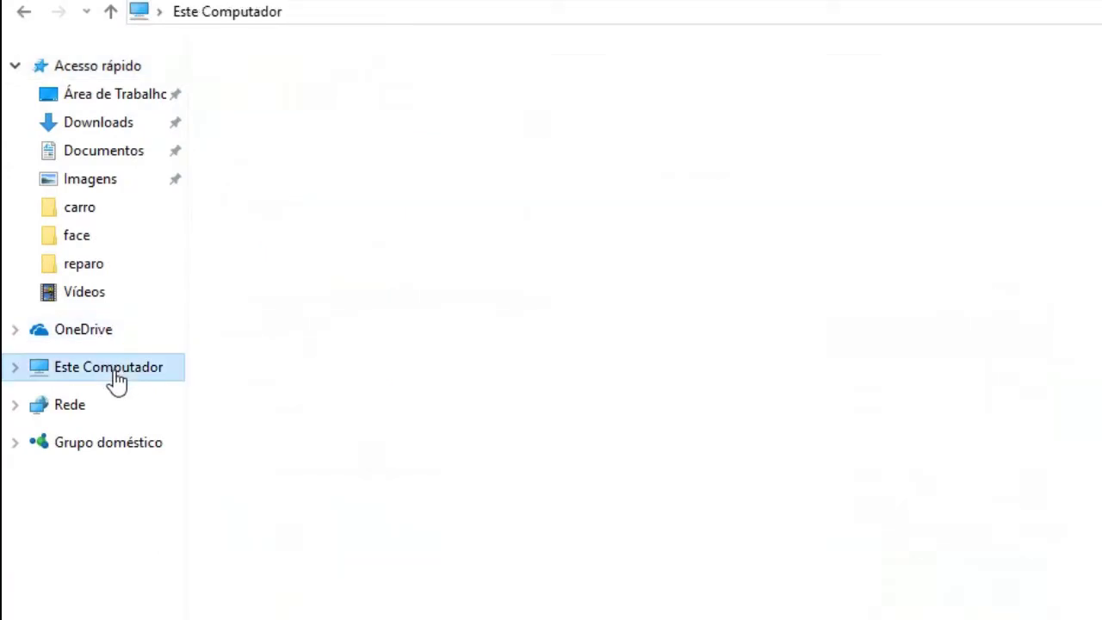
{"action": "mouse_move", "coordinate": [322, 275]}
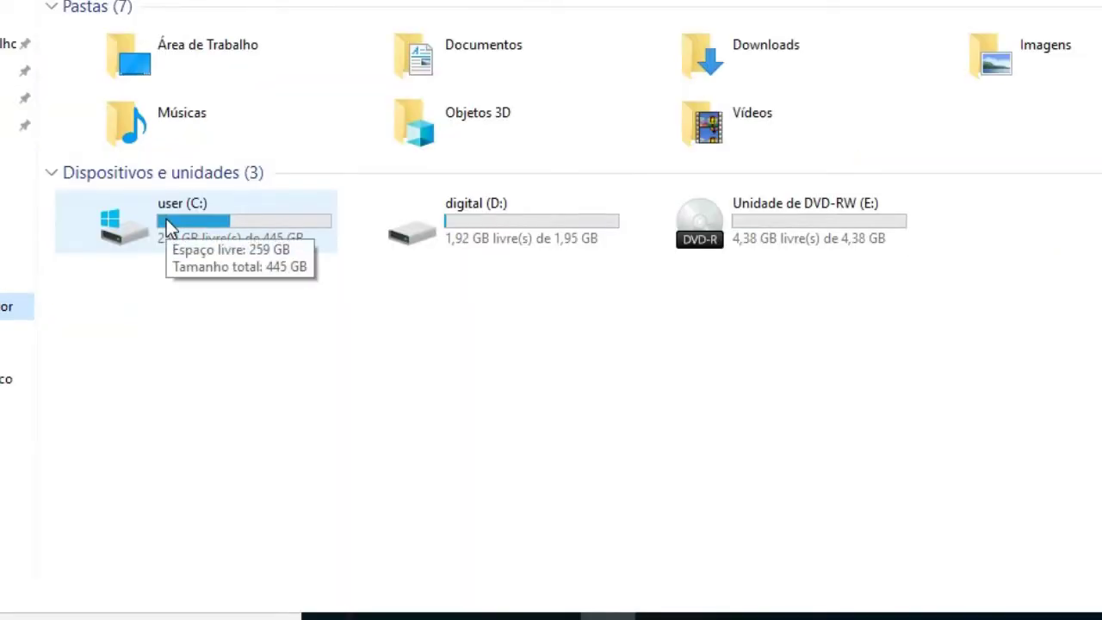
{"action": "right_click", "coordinate": [166, 220]}
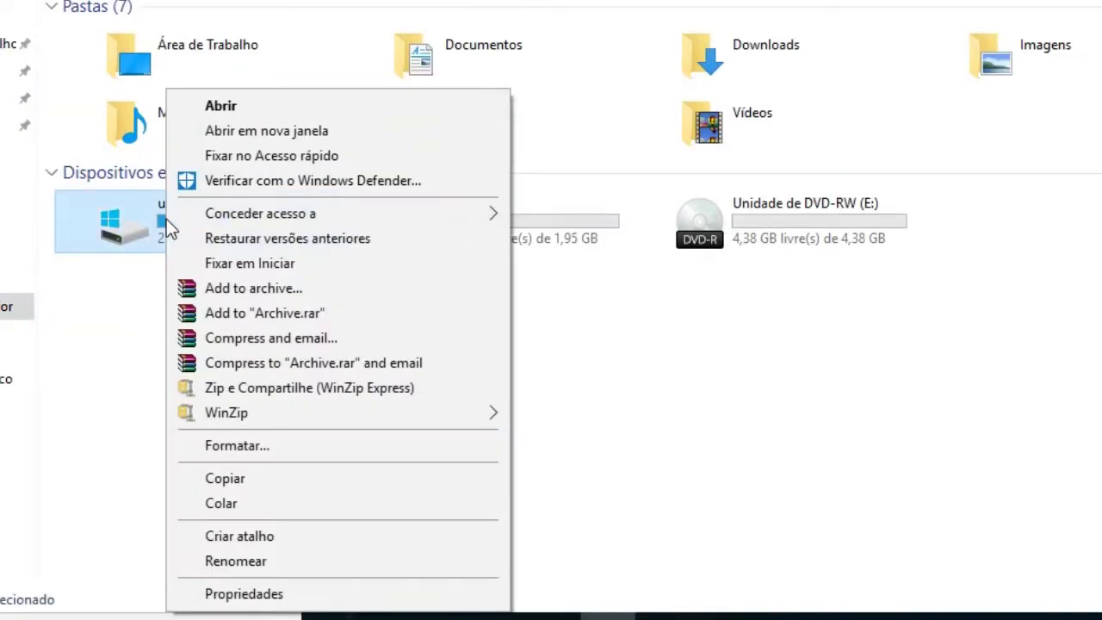
{"action": "left_click", "coordinate": [256, 593]}
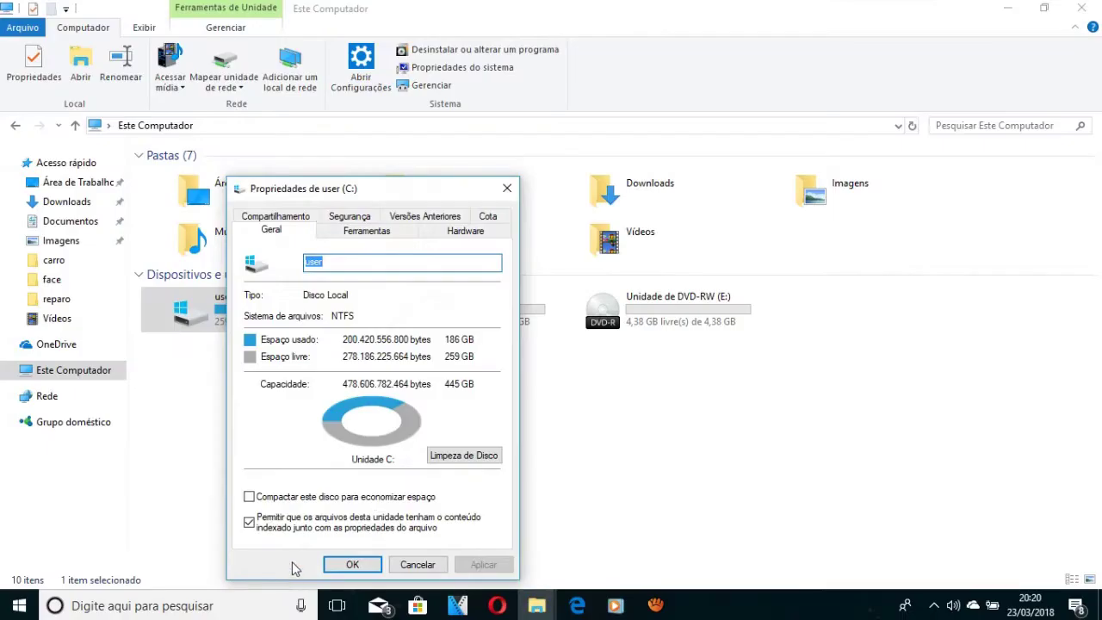
{"action": "left_click", "coordinate": [458, 456]}
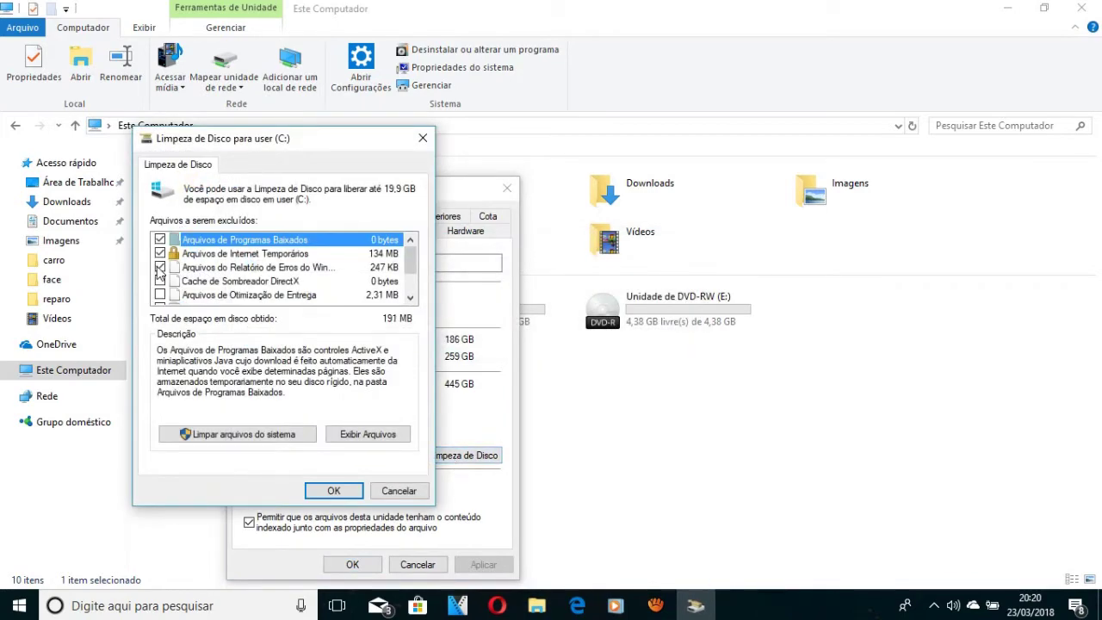
Step: Mark every file category for cleanup on drive C:, including Lixeira, Arquivos temporários and Miniaturas, and permanently delete those files
{"action": "left_click", "coordinate": [409, 298]}
{"action": "left_click", "coordinate": [410, 298]}
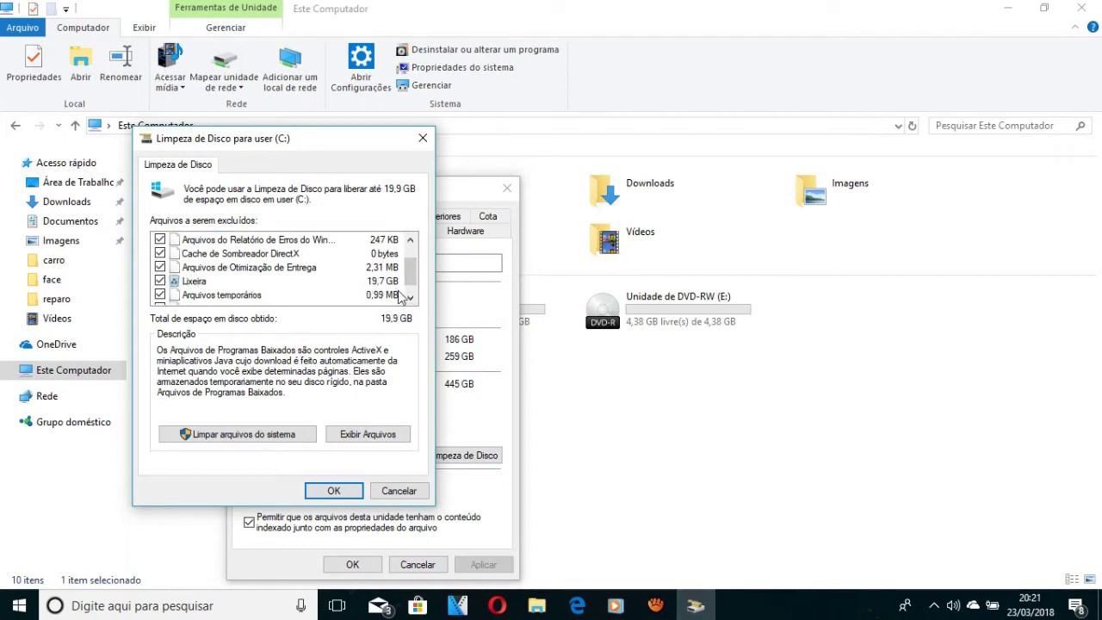
{"action": "left_click", "coordinate": [409, 298]}
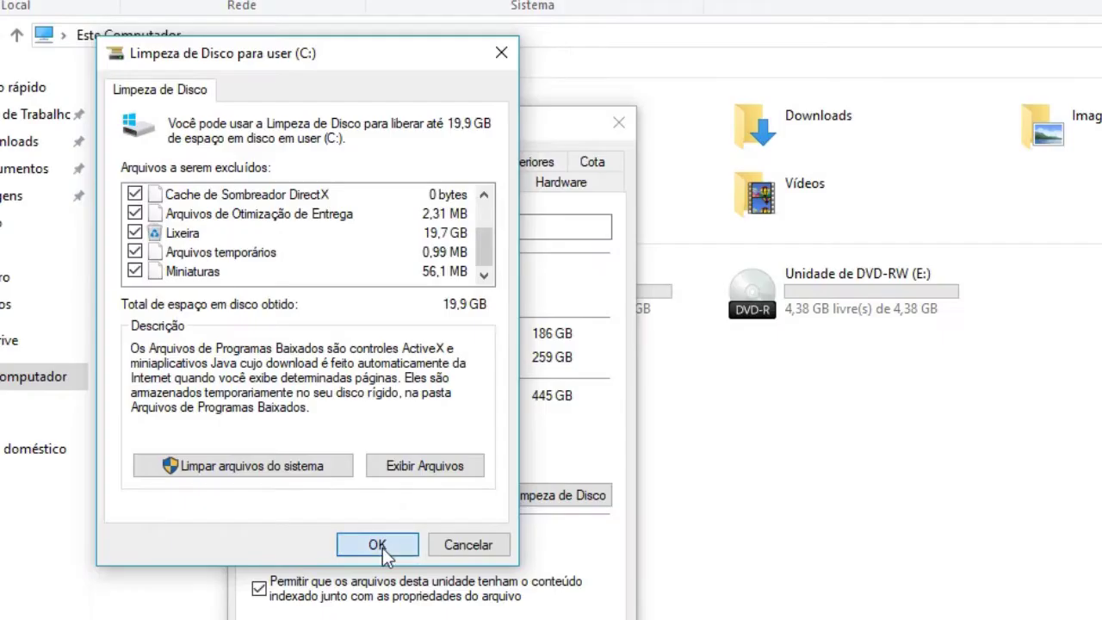
{"action": "left_click", "coordinate": [335, 490]}
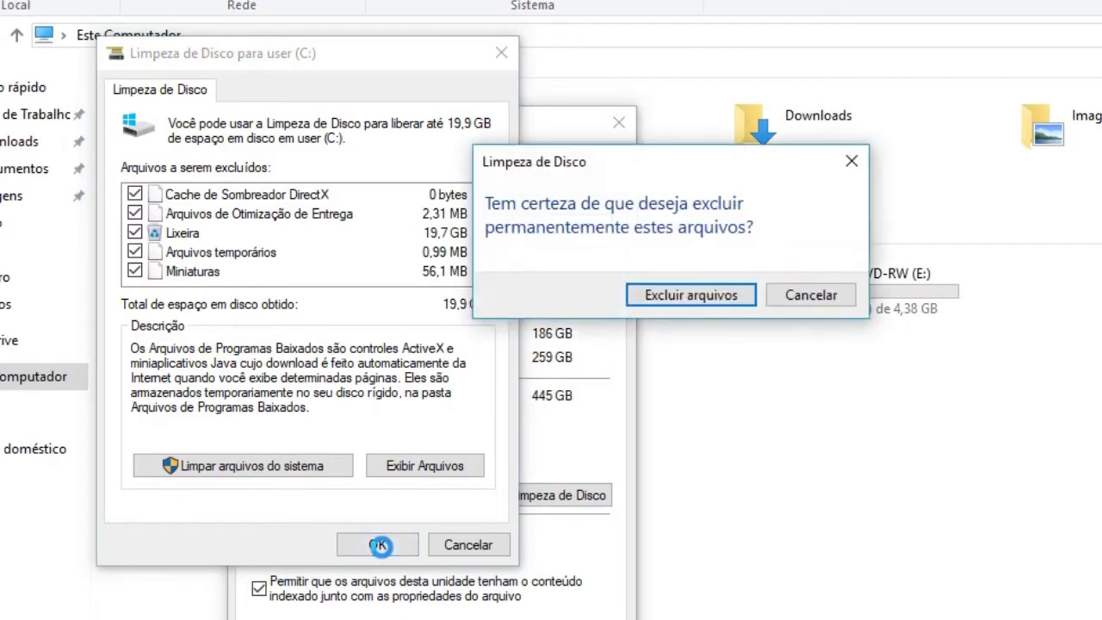
{"action": "left_click", "coordinate": [693, 296]}
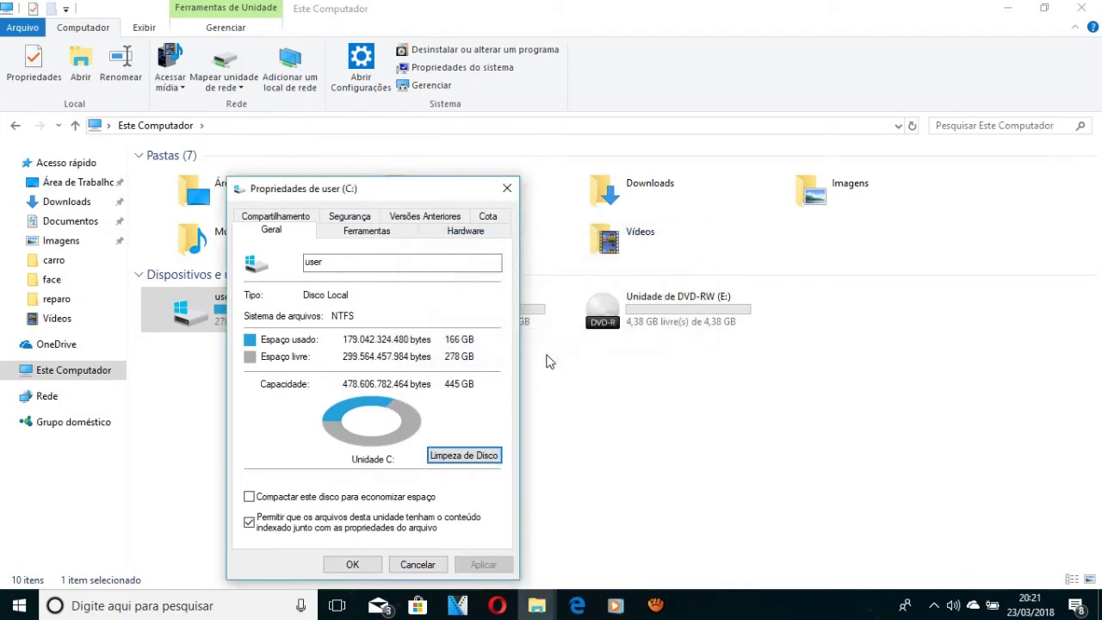
Step: Open Otimizar Unidades from the C: drive properties and analyze user (C:), digital (D:), ESP, Push Button Reset and Recovery one by one
{"action": "left_click", "coordinate": [376, 235]}
{"action": "left_click", "coordinate": [410, 385]}
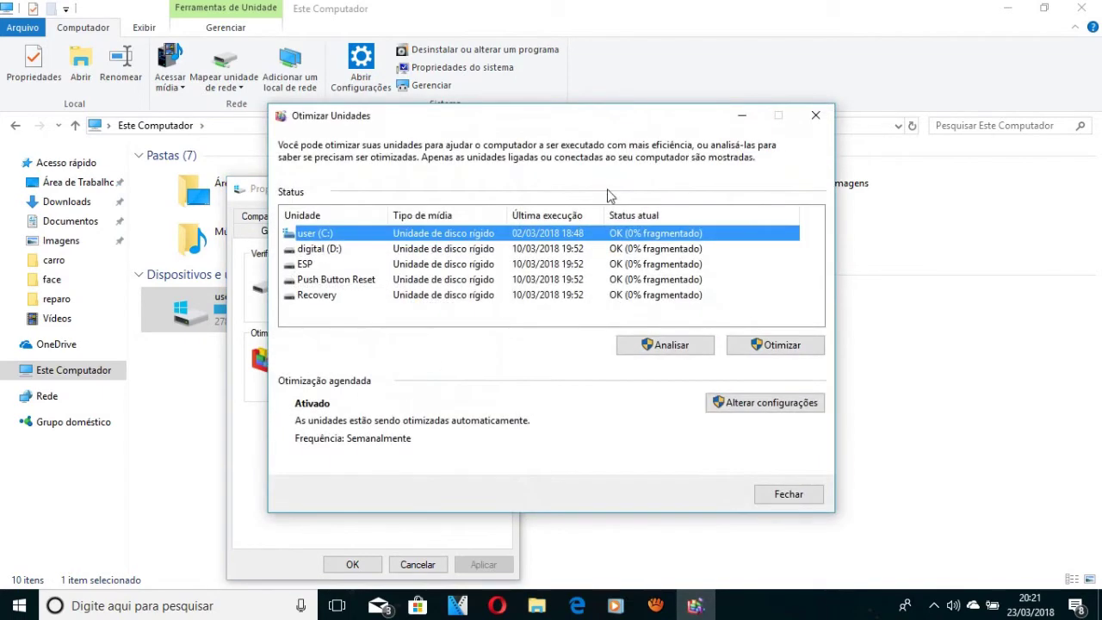
{"action": "left_click", "coordinate": [660, 352]}
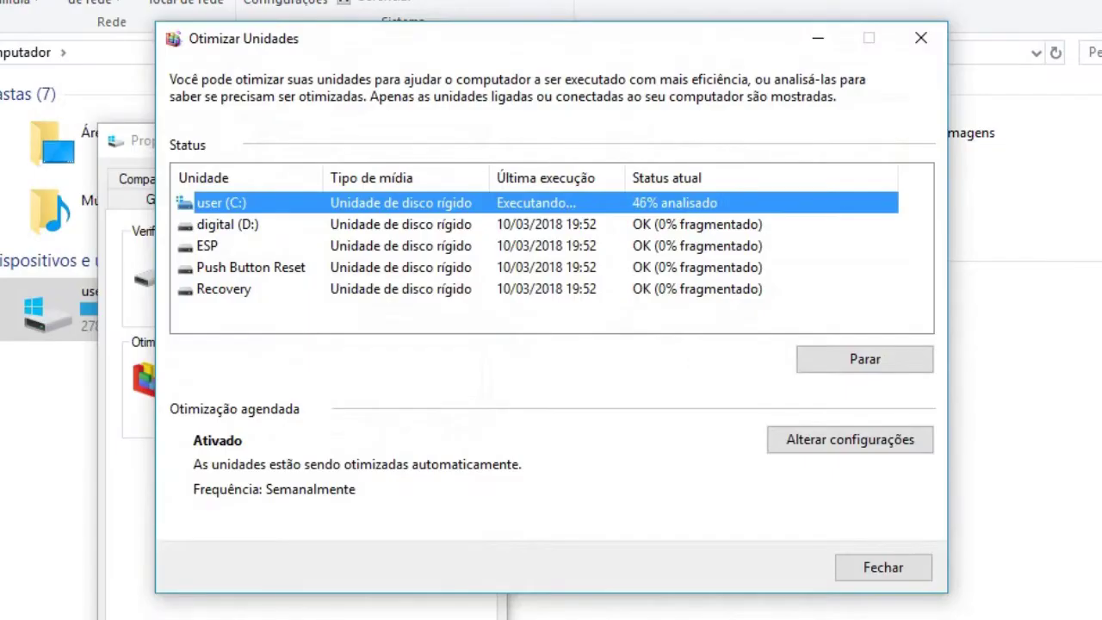
{"action": "left_click", "coordinate": [227, 224]}
{"action": "left_click", "coordinate": [710, 359]}
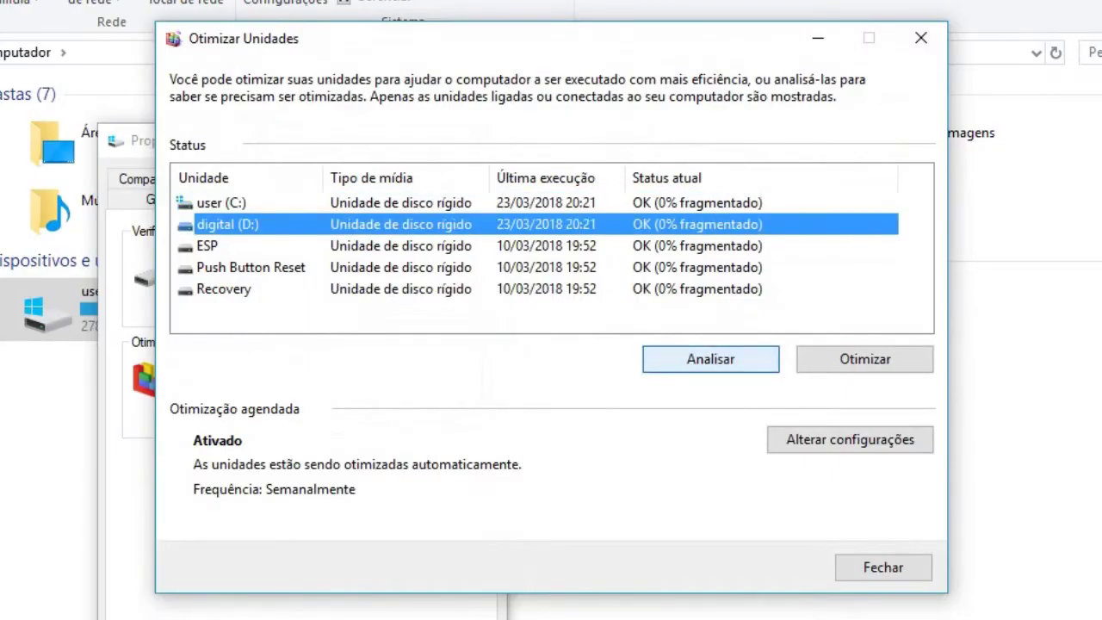
{"action": "left_click", "coordinate": [207, 245]}
{"action": "left_click", "coordinate": [710, 359]}
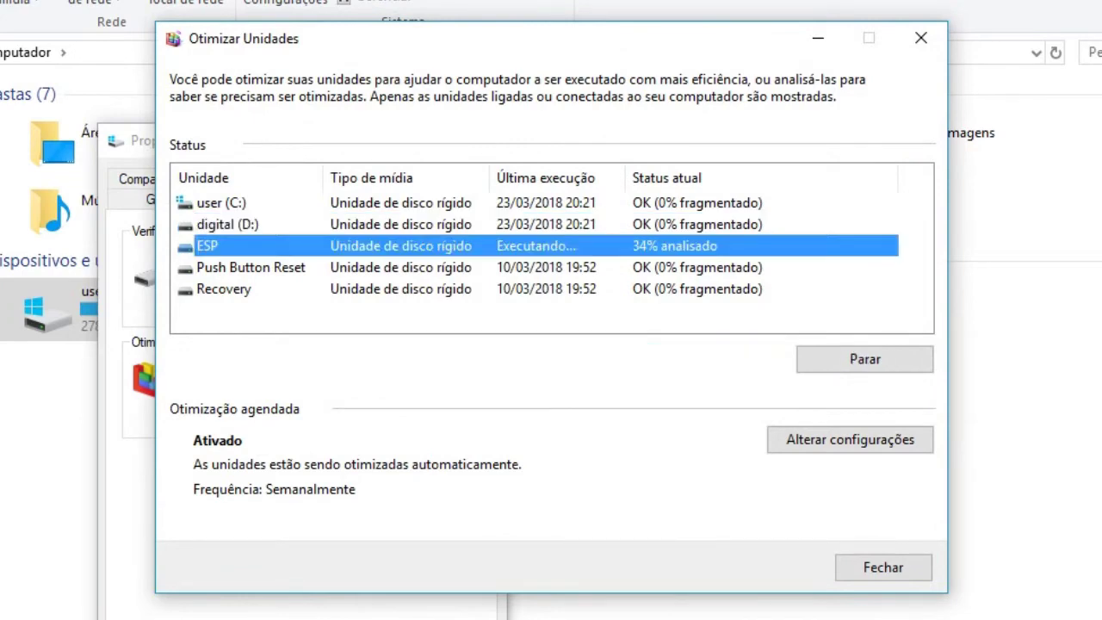
{"action": "left_click", "coordinate": [250, 267]}
{"action": "left_click", "coordinate": [711, 359]}
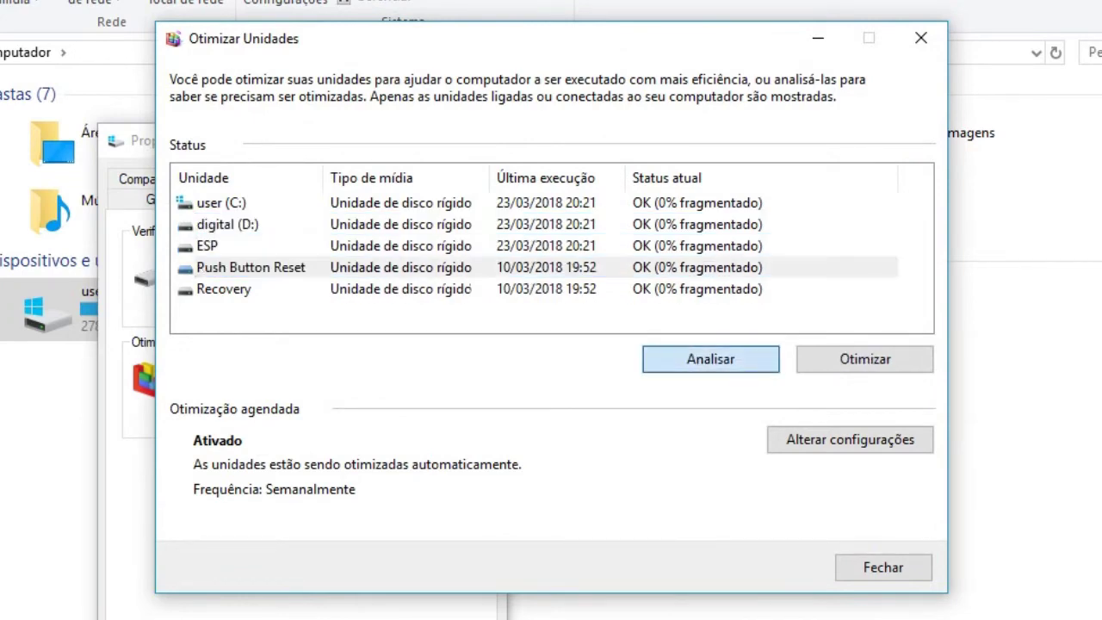
{"action": "left_click", "coordinate": [224, 289]}
{"action": "left_click", "coordinate": [710, 359]}
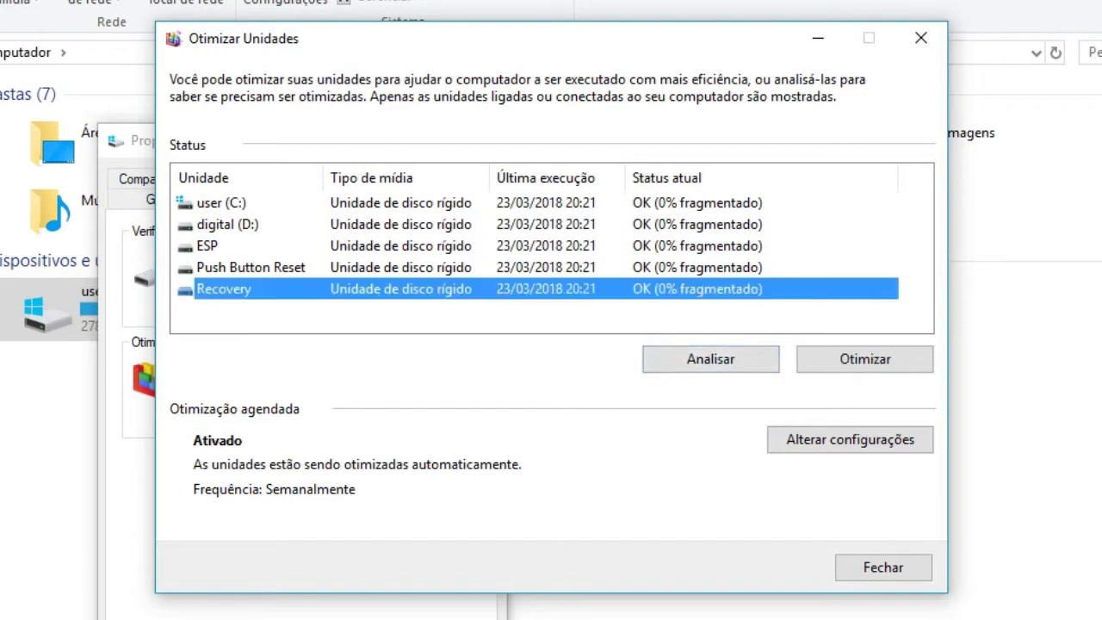
Step: Optimize the drives user (C:), digital (D:), ESP, Push Button Reset and Recovery one by one in Otimizar Unidades
{"action": "left_click", "coordinate": [221, 203]}
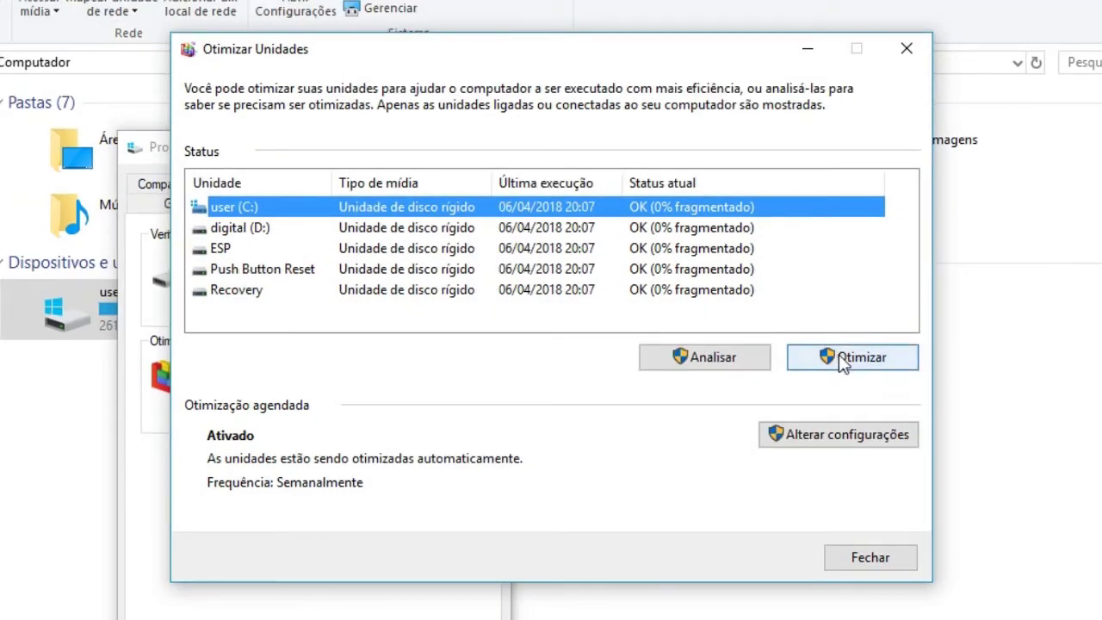
{"action": "left_click", "coordinate": [840, 356]}
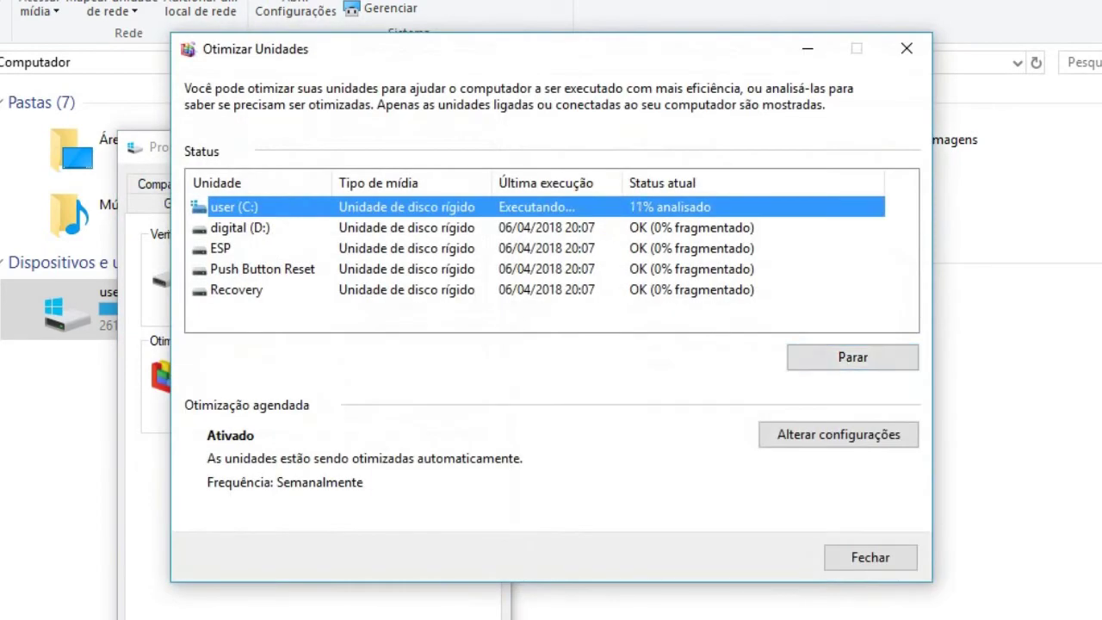
{"action": "left_click", "coordinate": [240, 227]}
{"action": "left_click", "coordinate": [851, 356]}
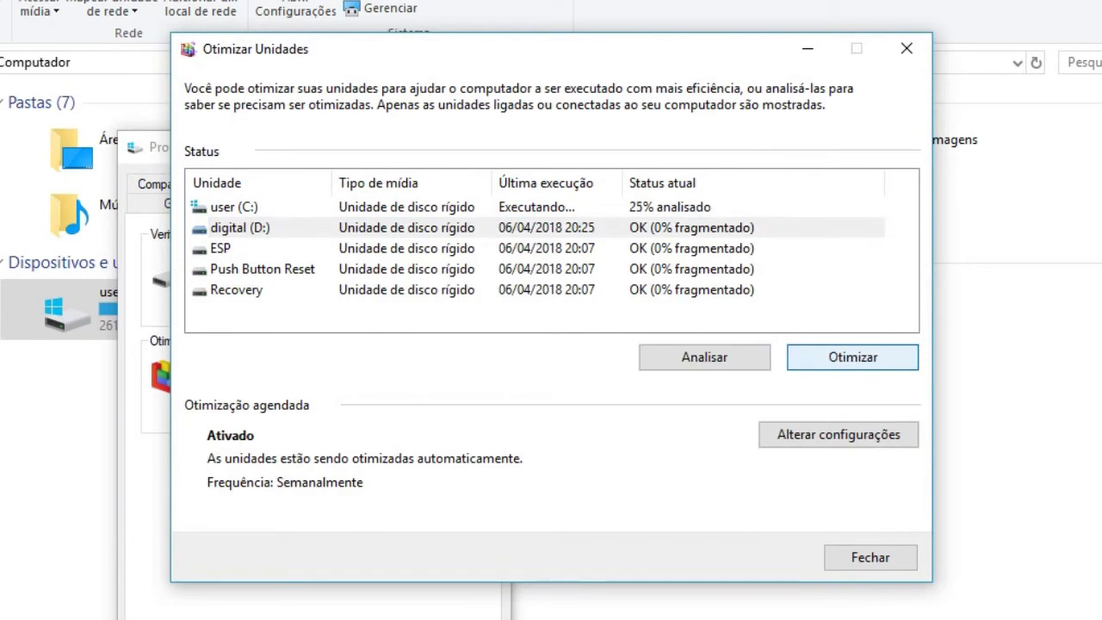
{"action": "left_click", "coordinate": [220, 248]}
{"action": "left_click", "coordinate": [852, 357]}
{"action": "left_click", "coordinate": [262, 269]}
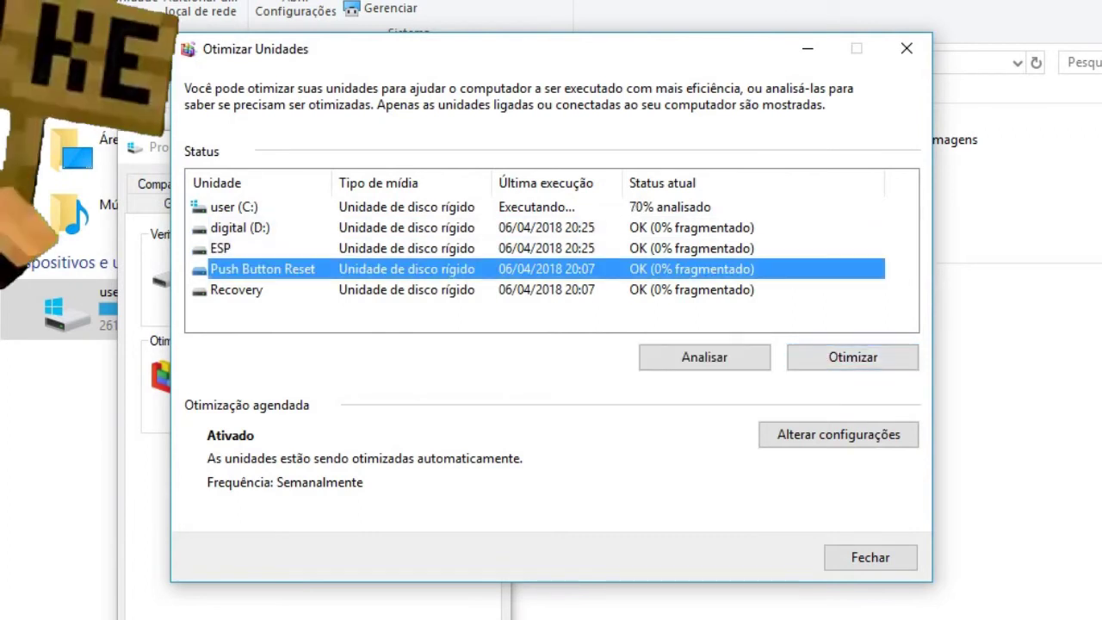
{"action": "left_click", "coordinate": [852, 357]}
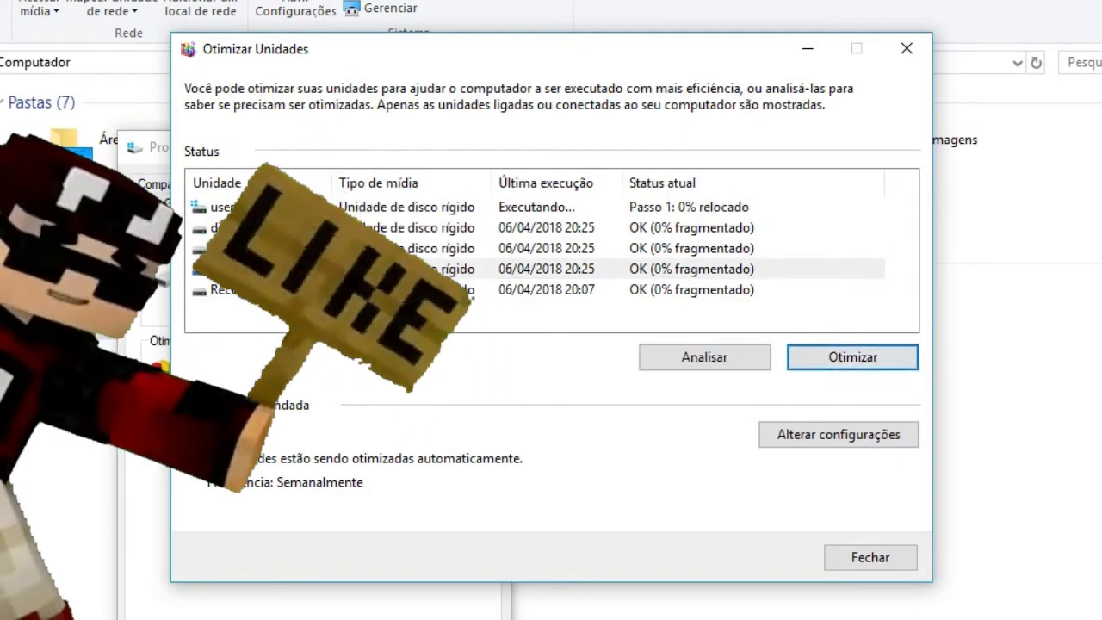
{"action": "left_click", "coordinate": [236, 290]}
{"action": "left_click", "coordinate": [852, 357]}
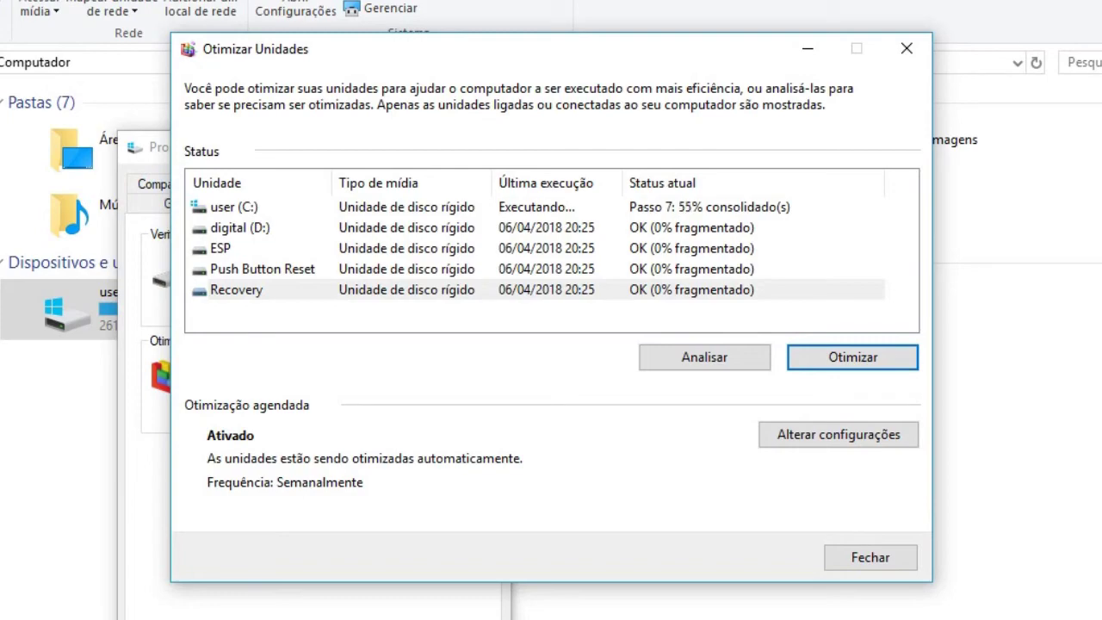
{"action": "left_click", "coordinate": [240, 227]}
{"action": "left_click", "coordinate": [220, 248]}
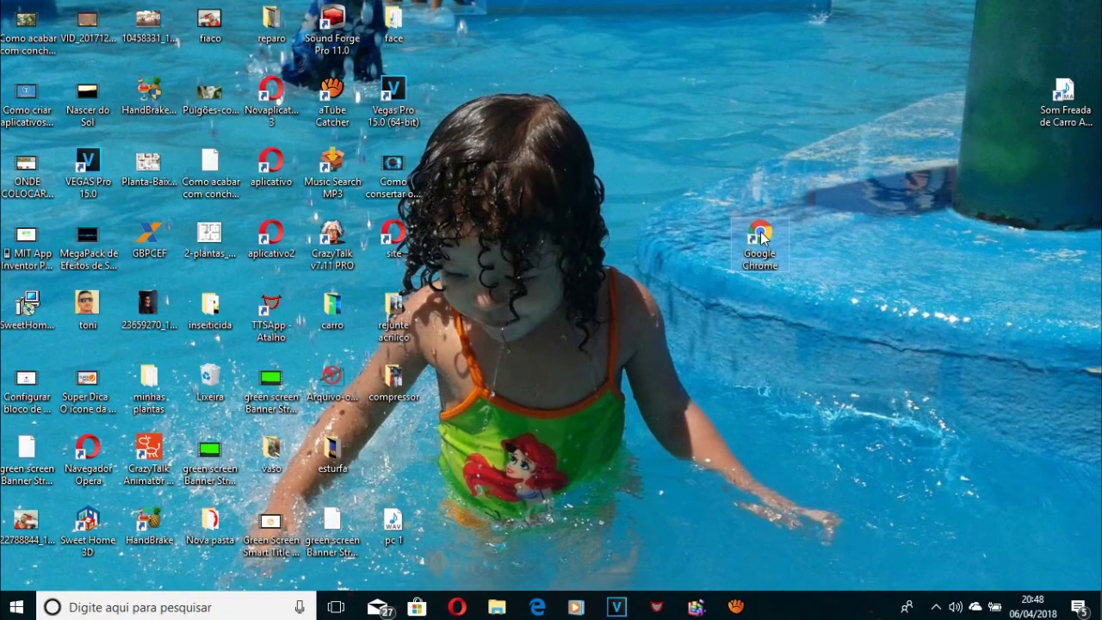
Step: Switch to Google Chrome, open its full Histórico page and dismiss the news notification
{"action": "double_click", "coordinate": [760, 237]}
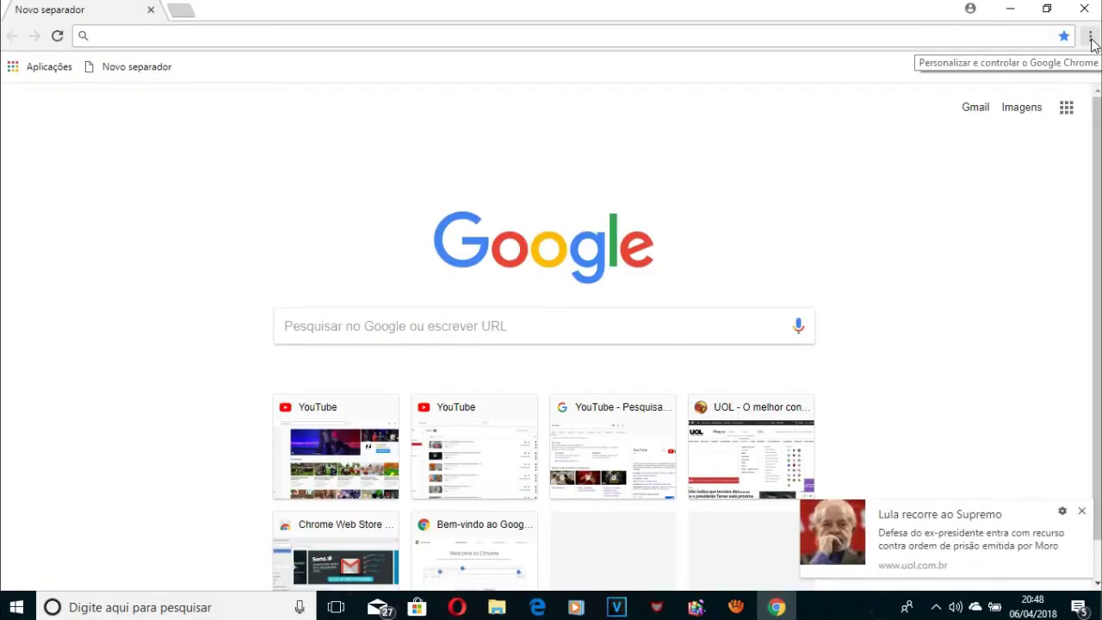
{"action": "left_click", "coordinate": [1090, 37]}
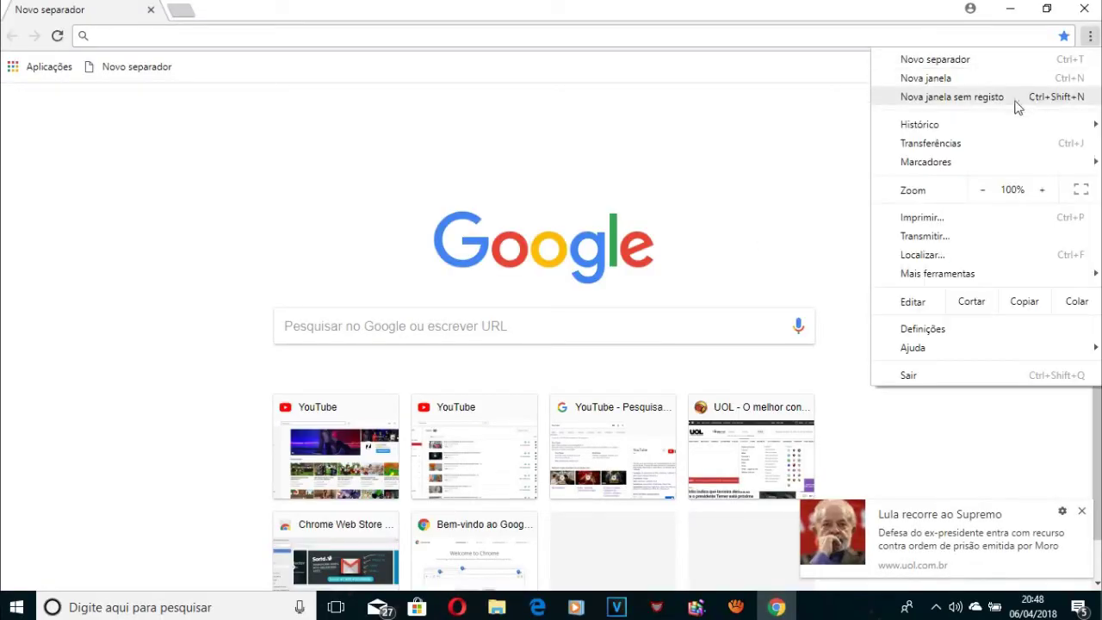
{"action": "mouse_move", "coordinate": [962, 132]}
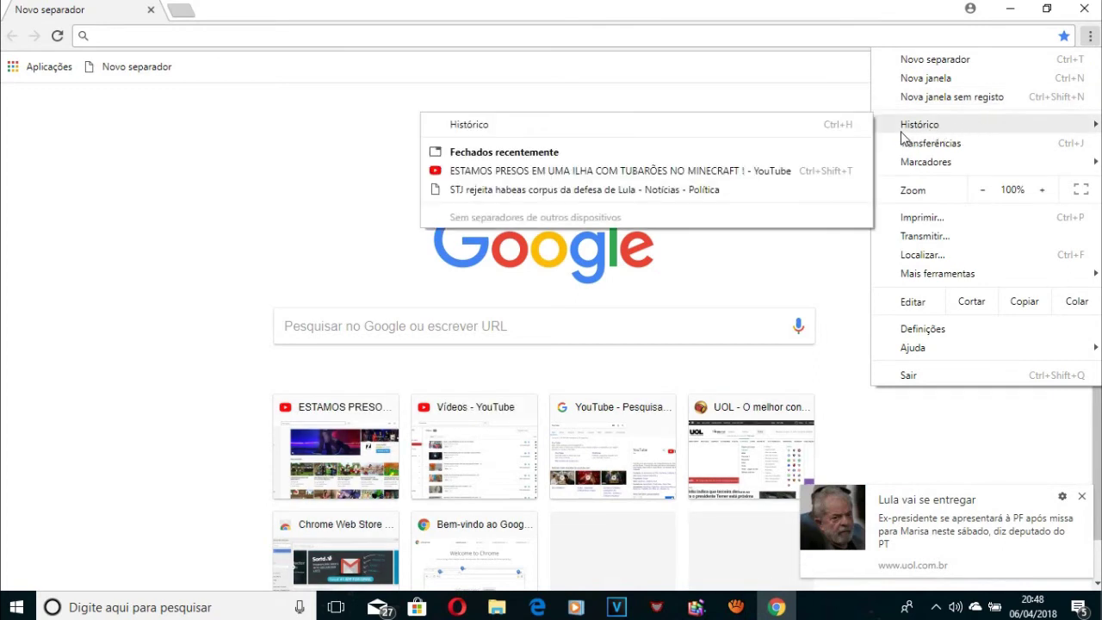
{"action": "left_click", "coordinate": [677, 139]}
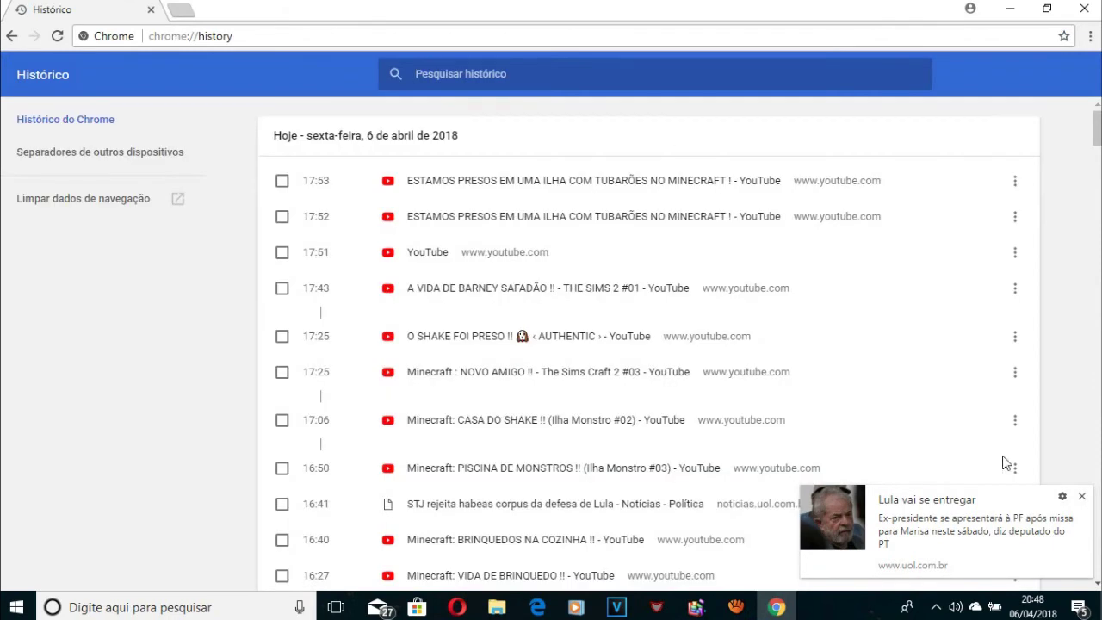
{"action": "left_click", "coordinate": [1081, 496]}
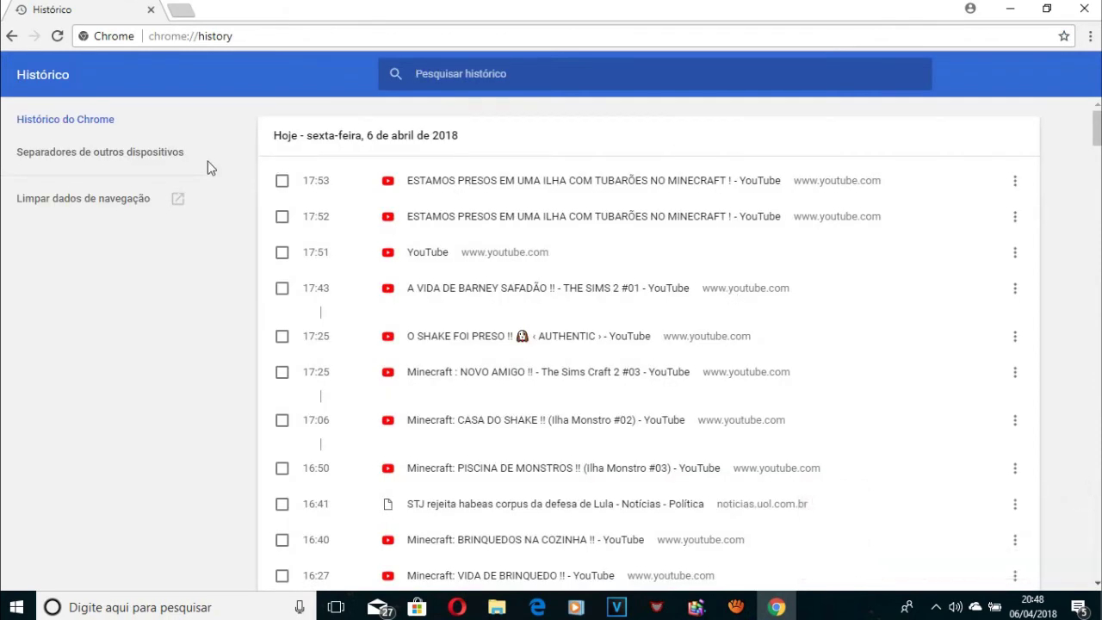
Step: Clear the browsing history, cookies and cached images and files for the time range Sempre, and close the browser
{"action": "left_click", "coordinate": [107, 203]}
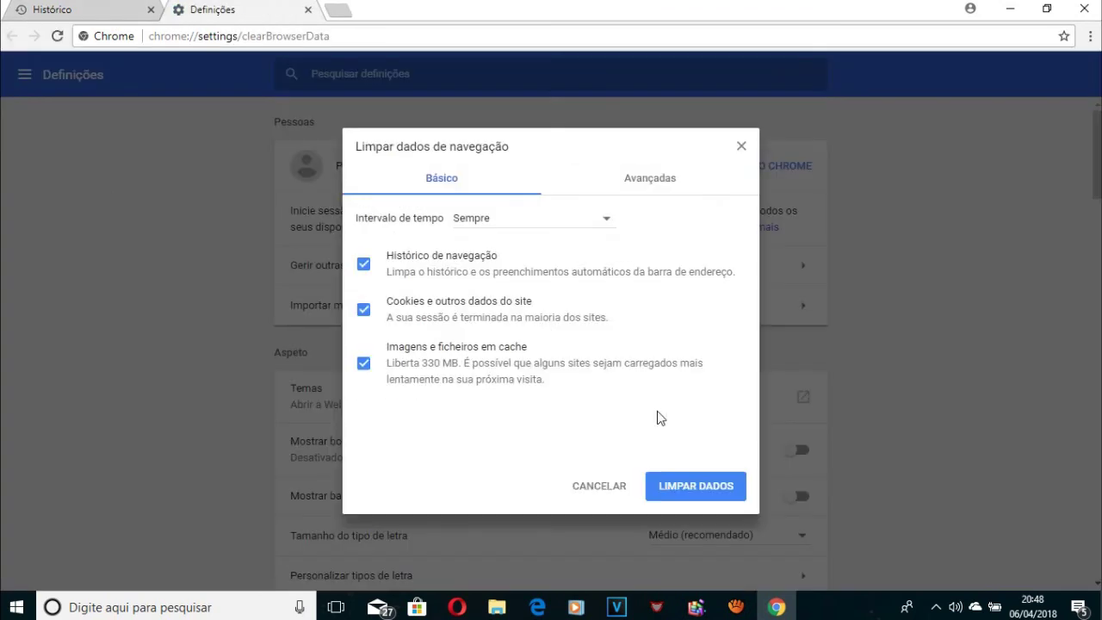
{"action": "left_click", "coordinate": [686, 492]}
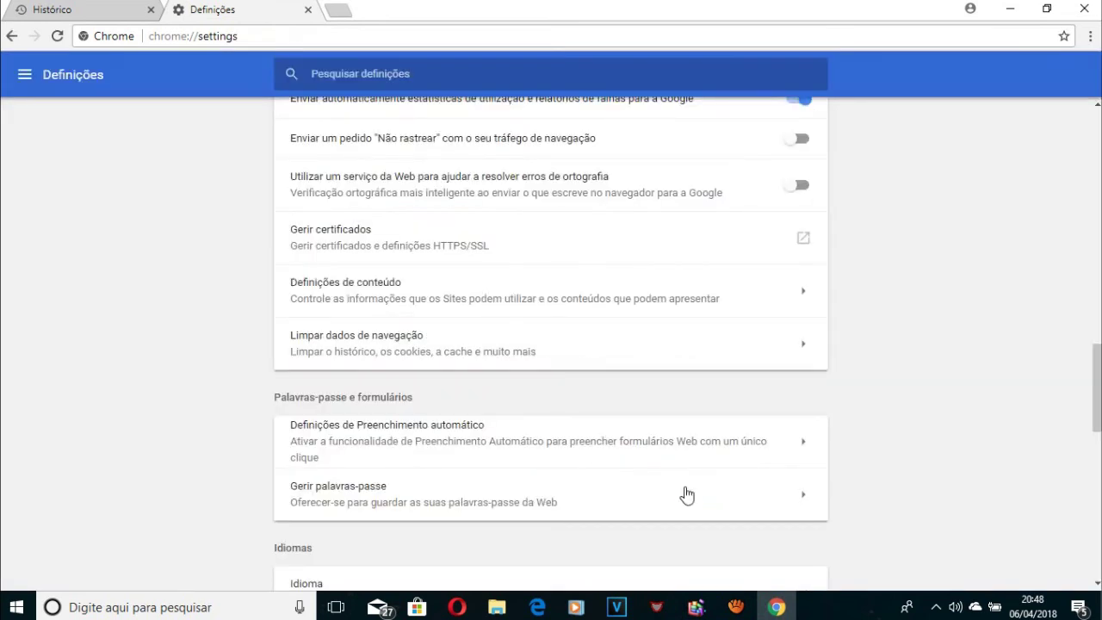
{"action": "left_click", "coordinate": [1093, 10]}
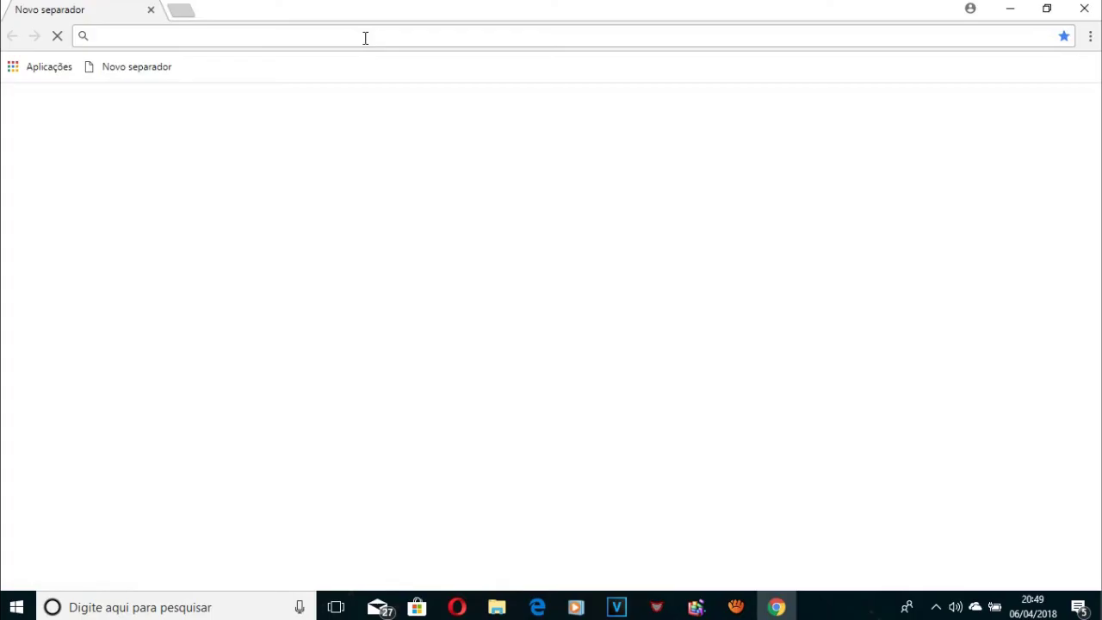
Step: Search the web for the channel owner's full name in a new Chrome window and open the matching YouTube channel
{"action": "type", "text": "toni"}
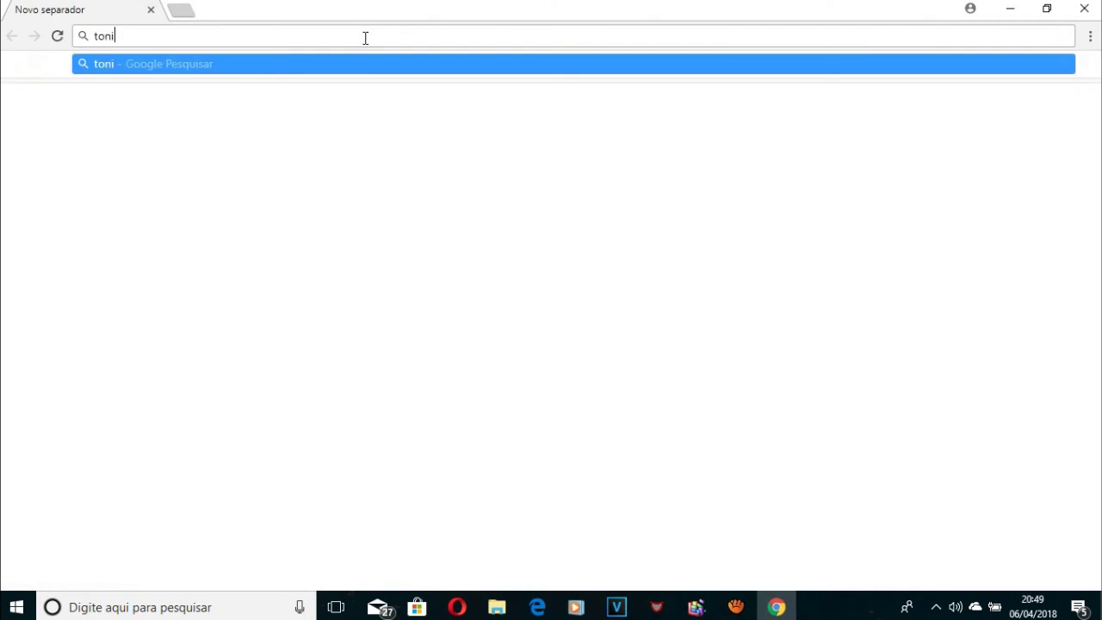
{"action": "type", "text": " sacra"}
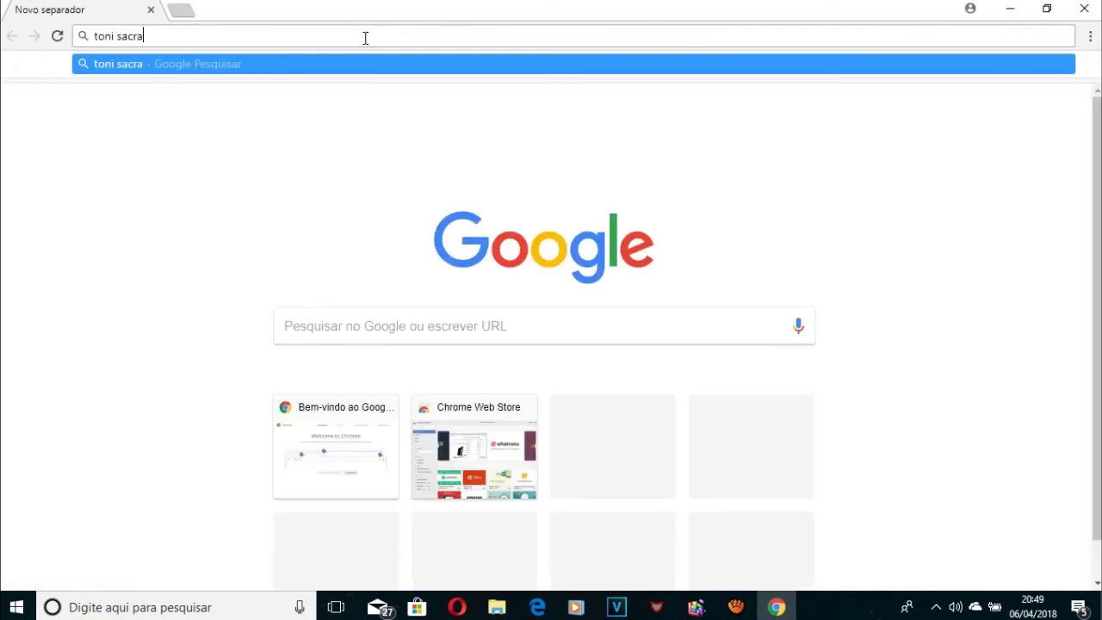
{"action": "type", "text": "ment"}
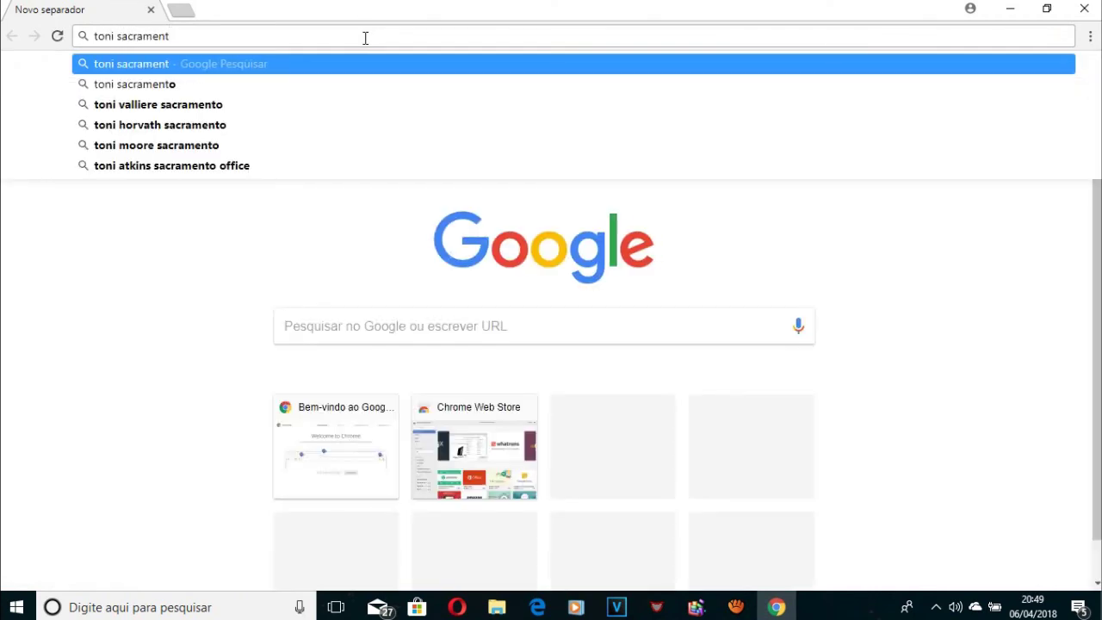
{"action": "type", "text": "o"}
{"action": "key", "text": "Return"}
{"action": "left_click", "coordinate": [269, 201]}
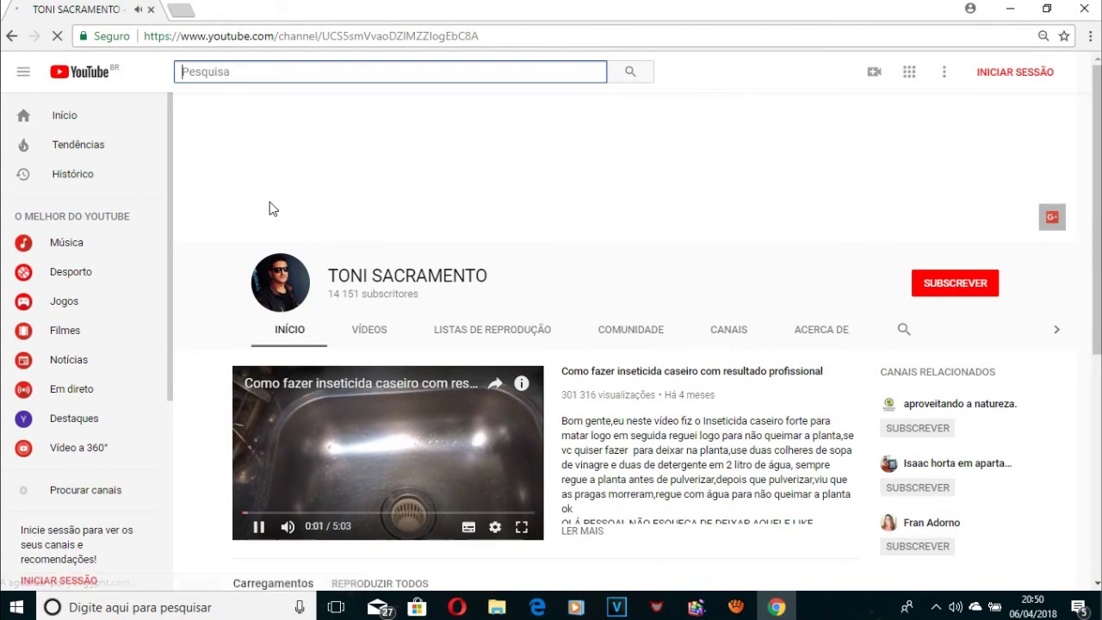
Step: Look through the channel's home page uploads and open its full list of videos
{"action": "scroll", "coordinate": [637, 327], "scroll_direction": "down", "scroll_amount": 2}
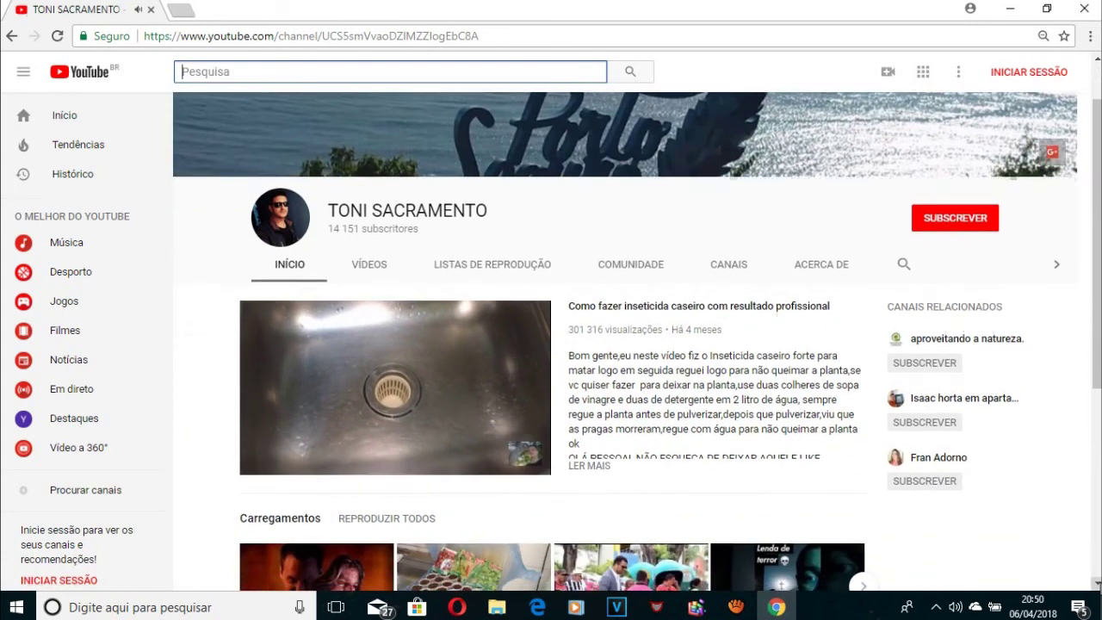
{"action": "scroll", "coordinate": [551, 345], "scroll_direction": "down", "scroll_amount": 2}
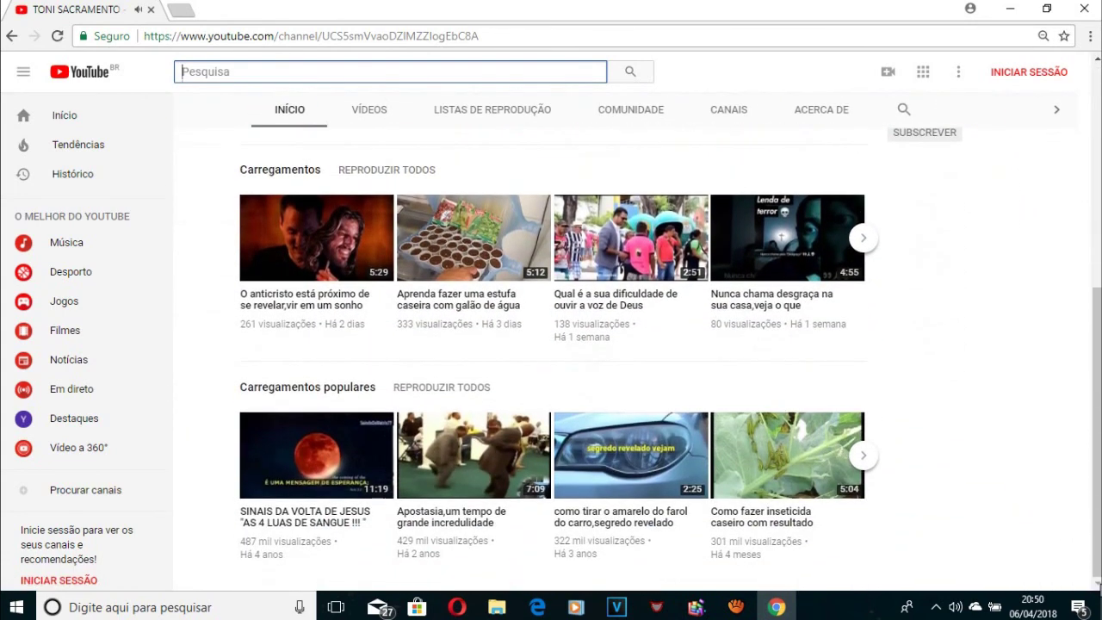
{"action": "left_click", "coordinate": [369, 110]}
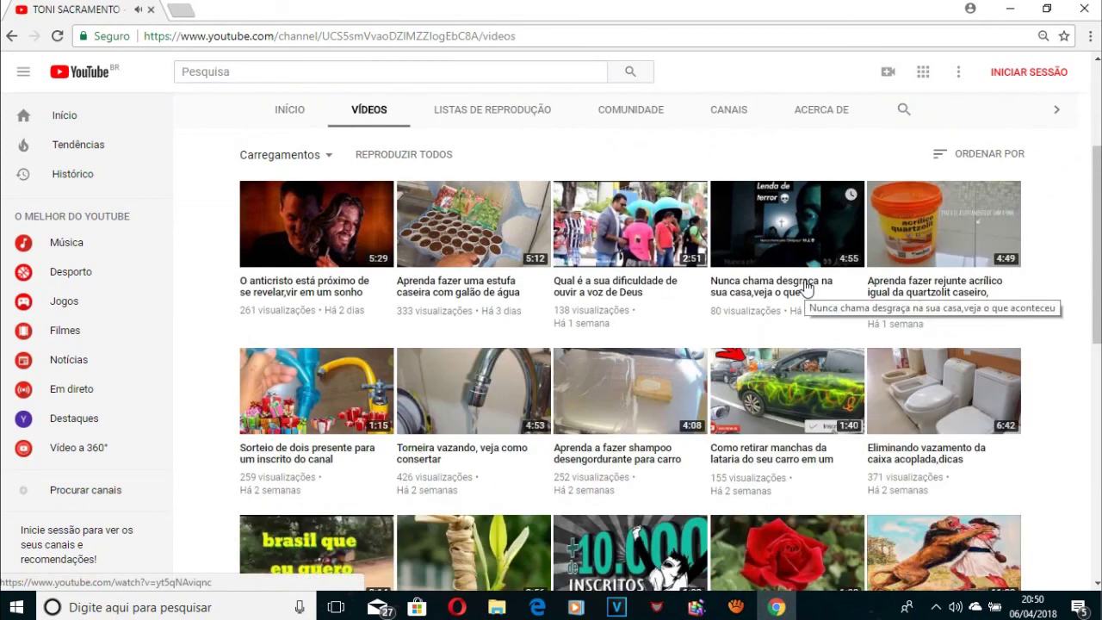